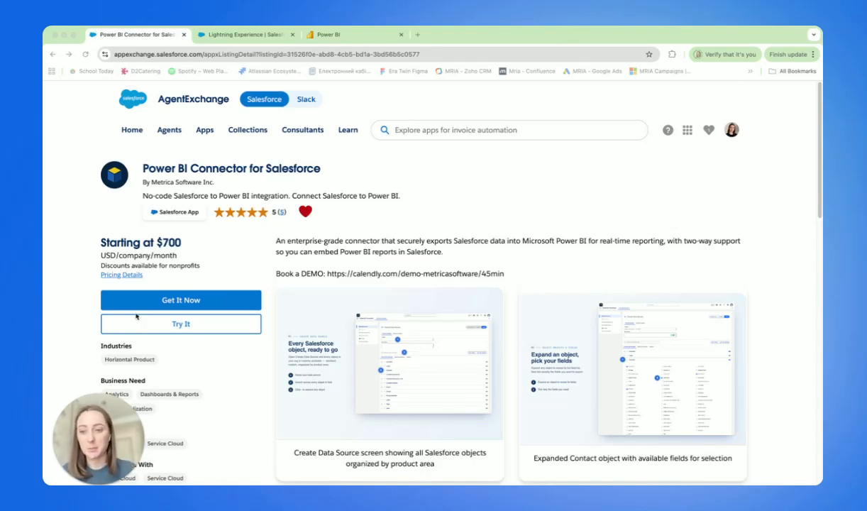
Switch to the Power BI Connector workspace in Salesforce and start a new data source named Demo Data Source
key("ctrl+Tab")
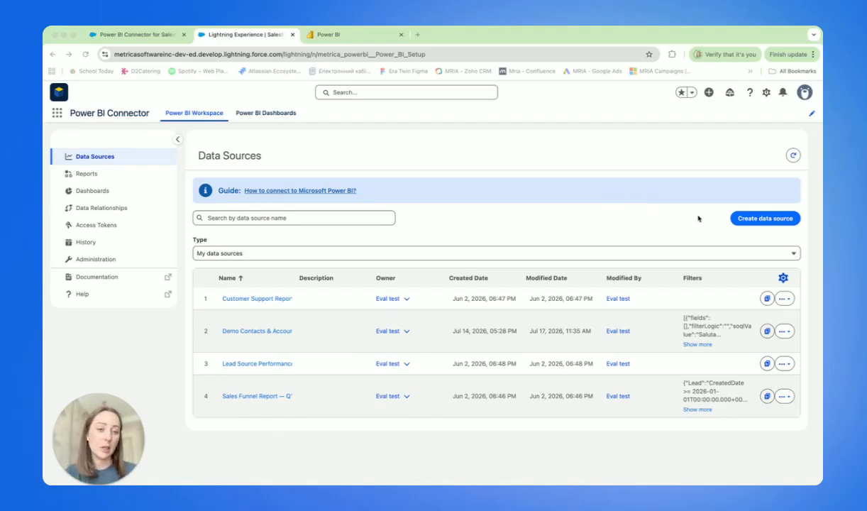
left_click(758, 222)
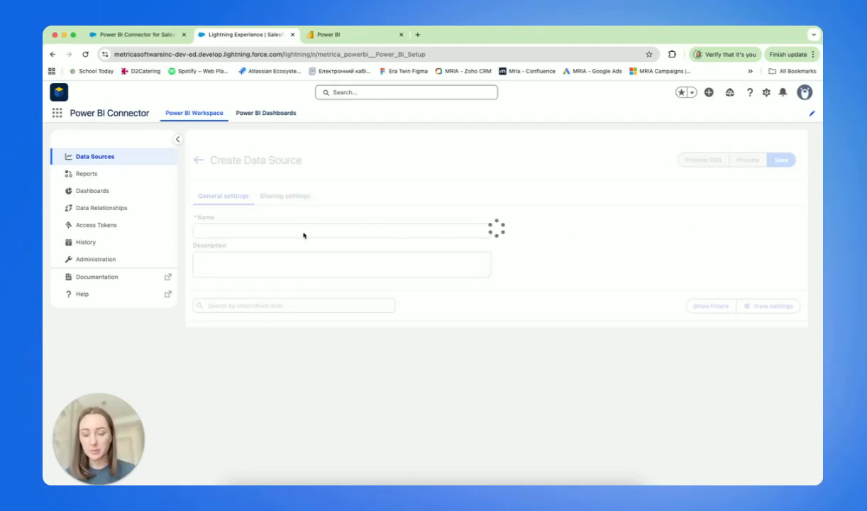
left_click(286, 237)
type("De")
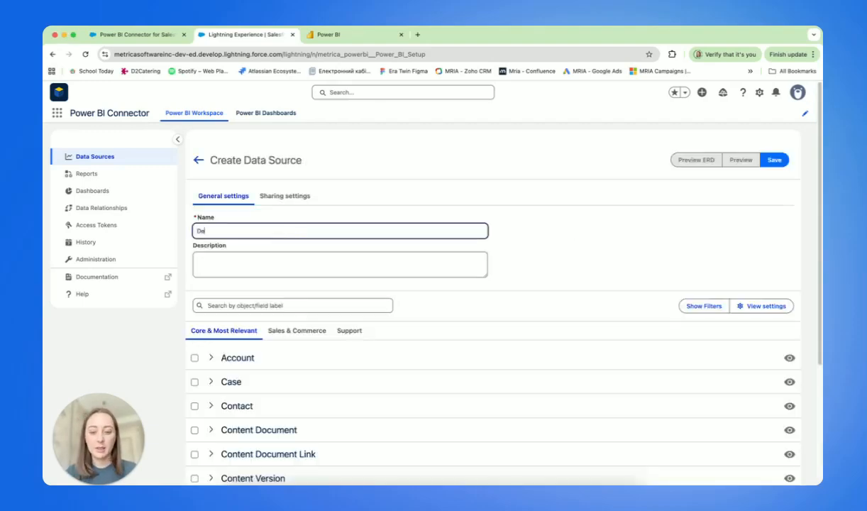
type("mo Data ")
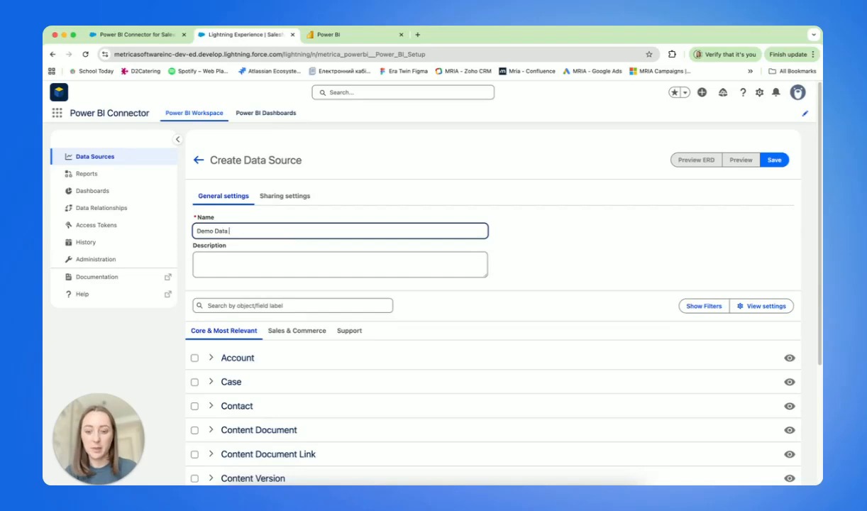
type("Source")
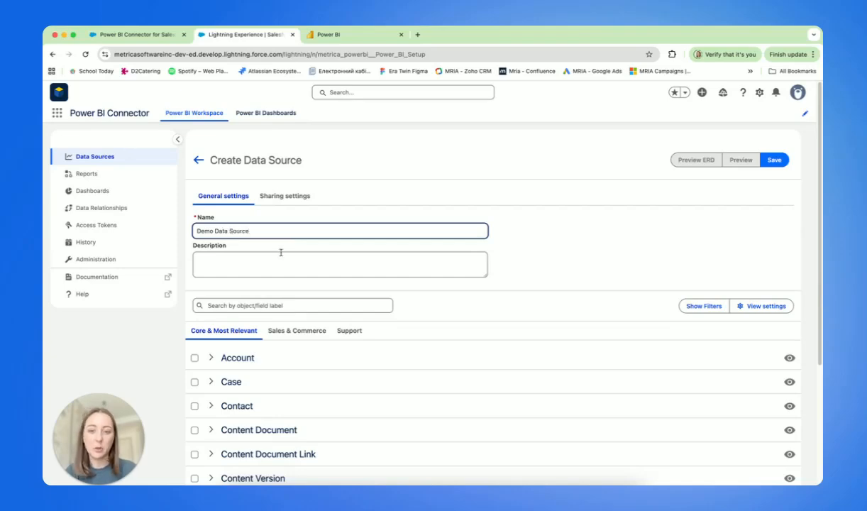
Include the whole Account, Case and Contact objects in the data source
scroll(476, 310, "down", 5)
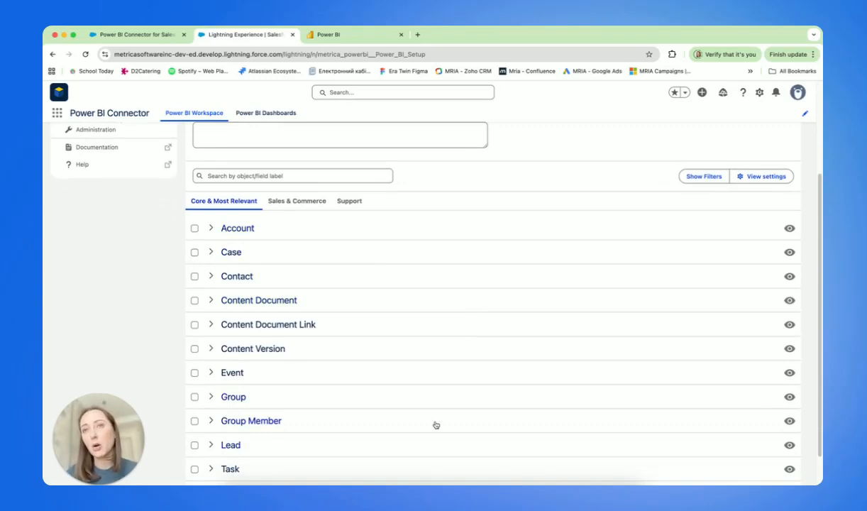
left_click(212, 233)
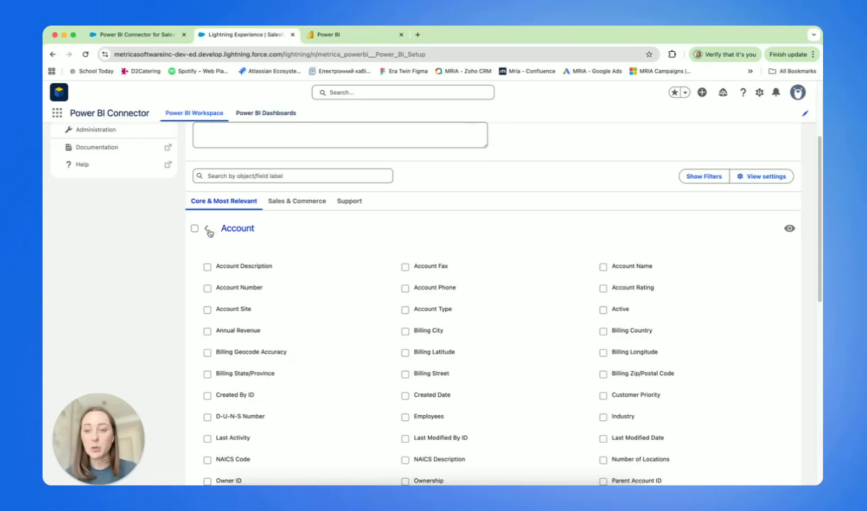
left_click(210, 230)
left_click(194, 227)
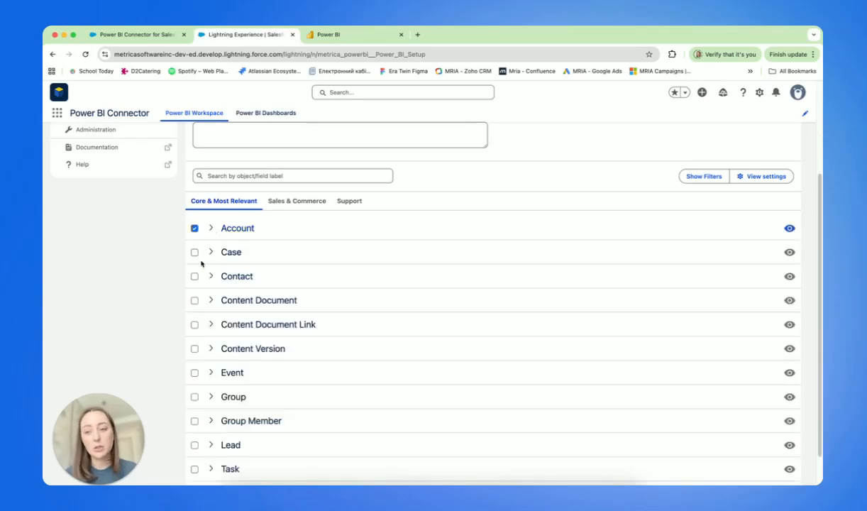
left_click(195, 252)
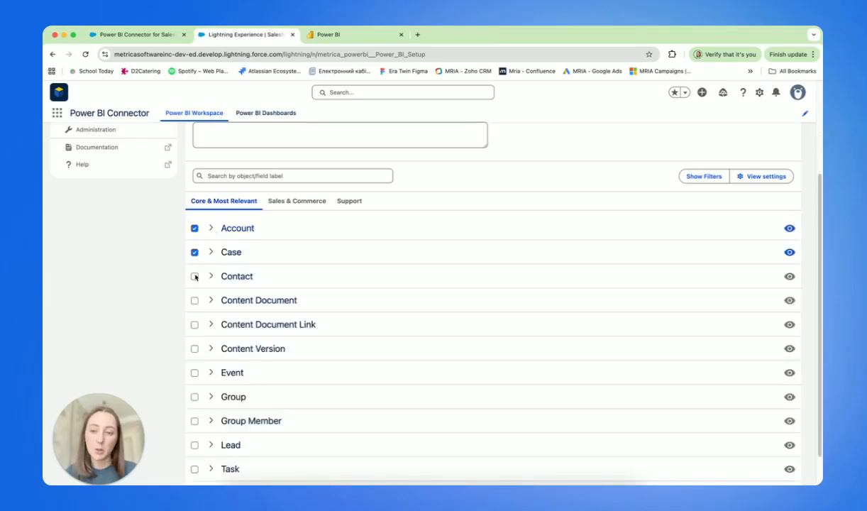
left_click(194, 276)
Include only the Archived Date, Created, File Extension, Is Internal Only and Created By ID fields of Content Document
left_click(194, 300)
left_click(210, 301)
left_click(194, 300)
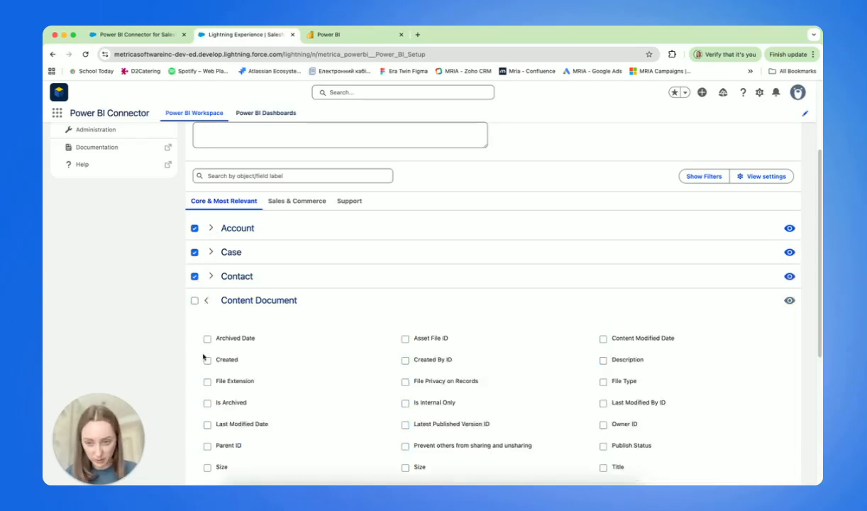
left_click(207, 359)
left_click(208, 381)
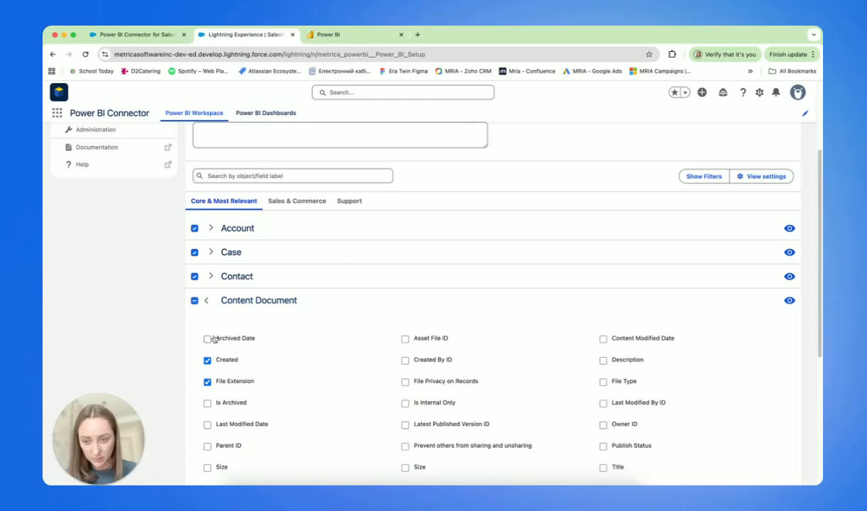
left_click(207, 339)
left_click(405, 403)
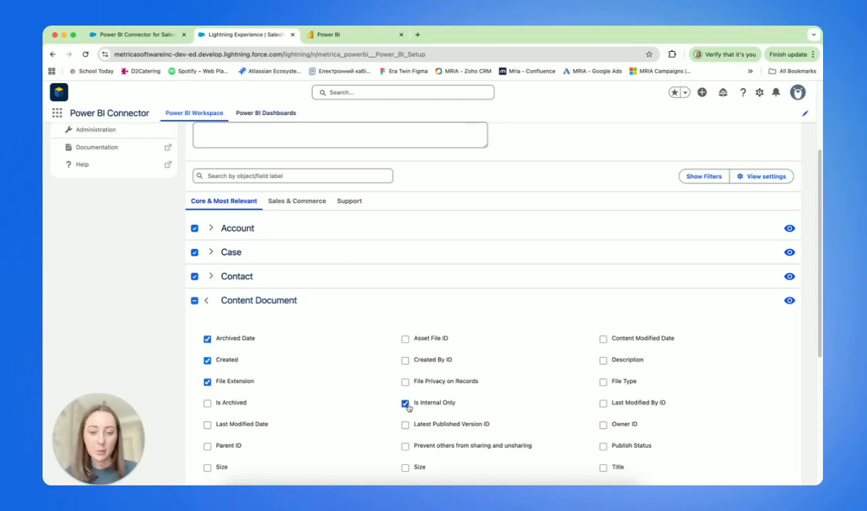
left_click(405, 360)
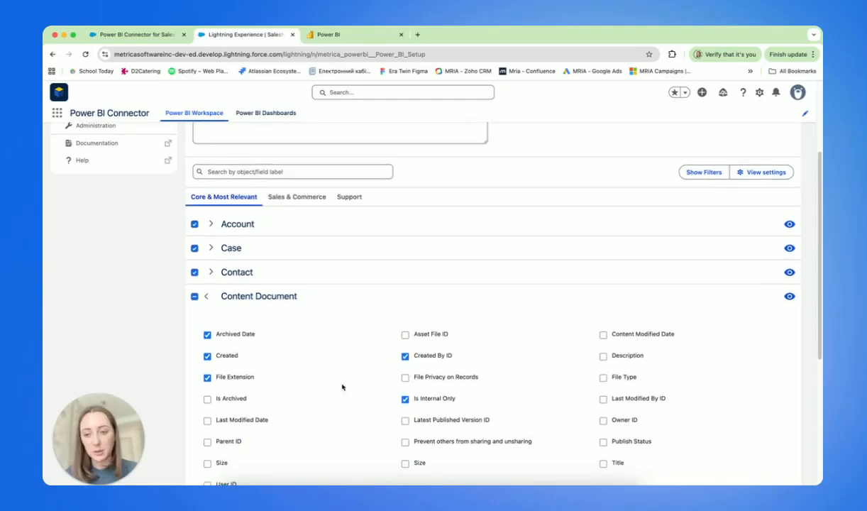
left_click(208, 301)
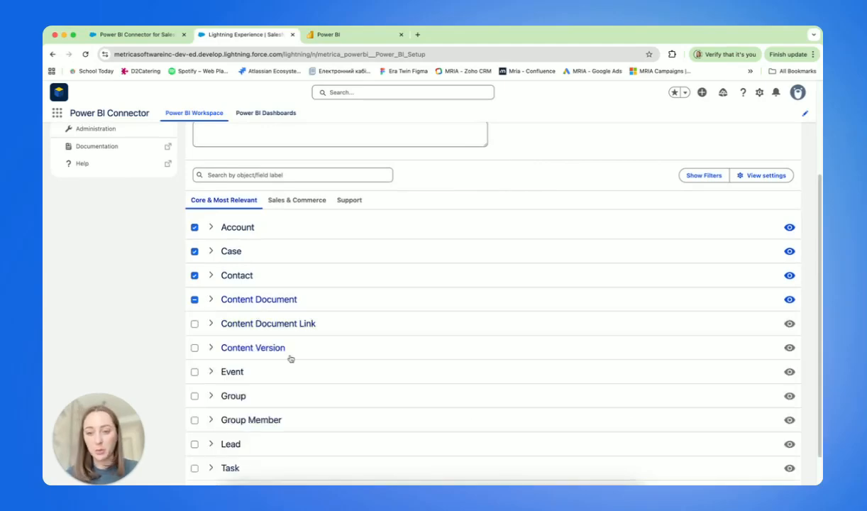
Review the available objects in the Sales & Commerce, Core & Most Relevant and Support categories
left_click(299, 201)
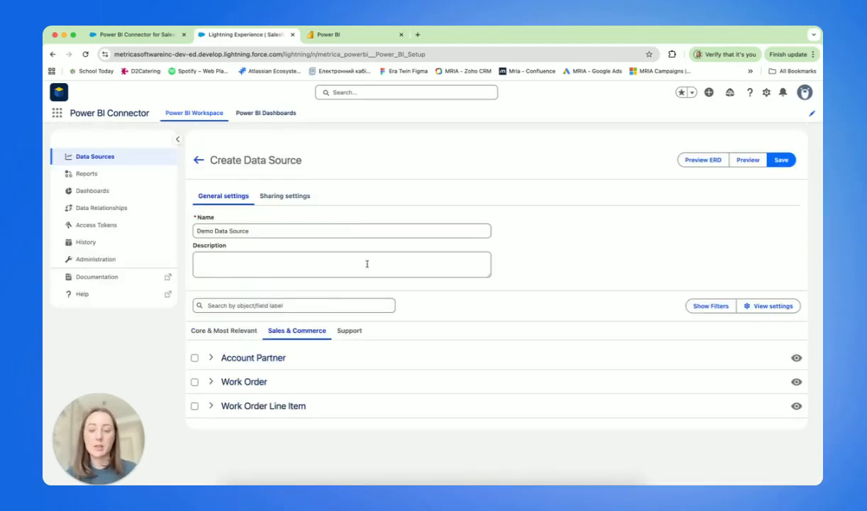
left_click(237, 334)
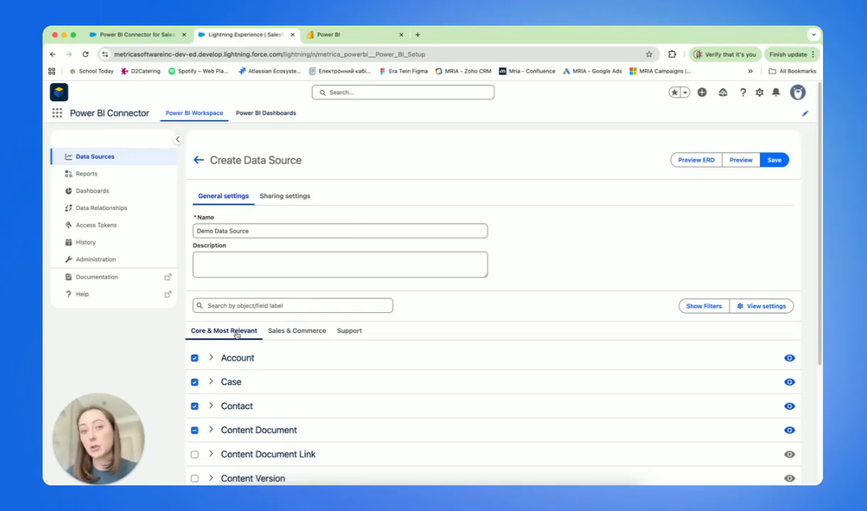
scroll(237, 335, "down", 2)
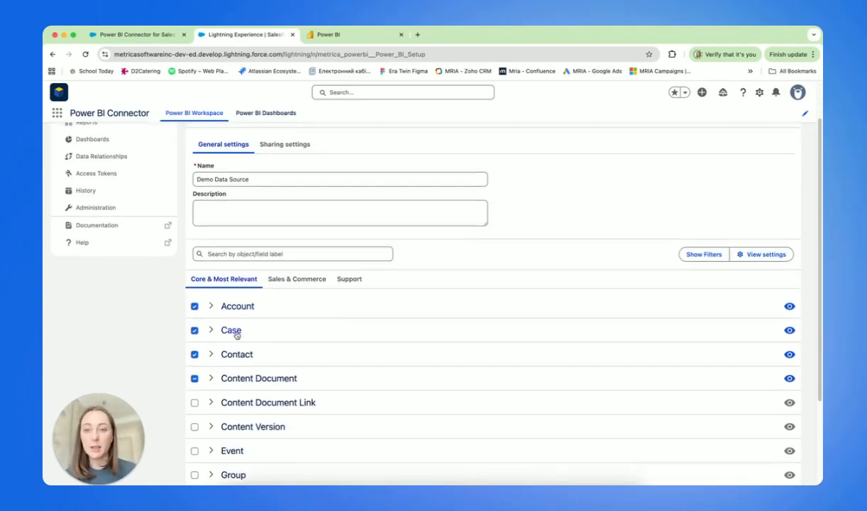
scroll(237, 335, "up", 1)
scroll(237, 335, "down", 1)
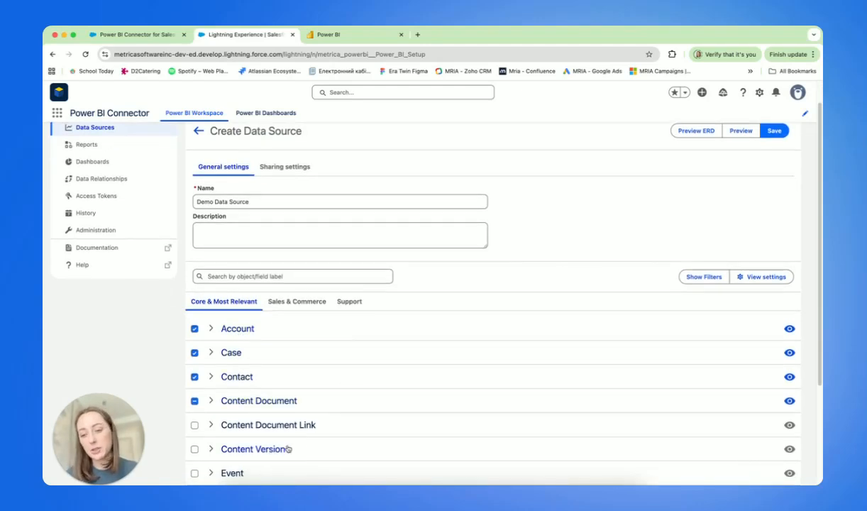
left_click(349, 305)
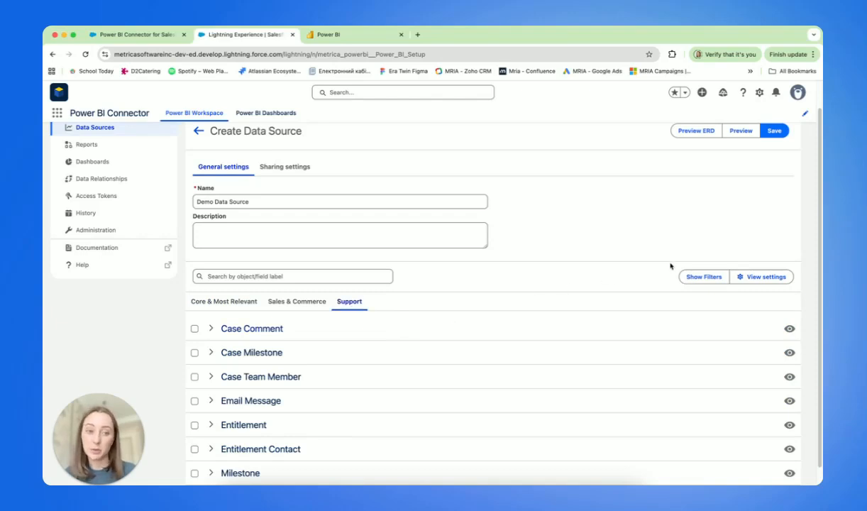
Try a basic filter on the Contact object using the Assistant's Name field, and clear all filters
left_click(702, 277)
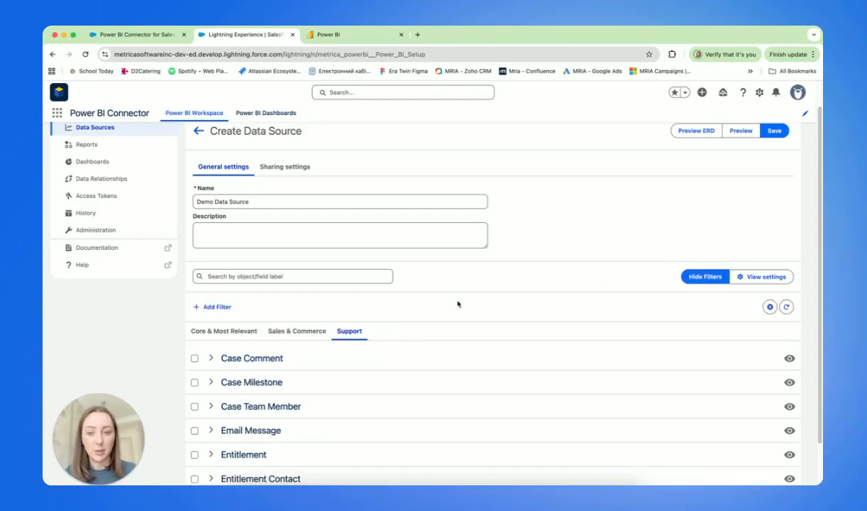
left_click(212, 307)
left_click(245, 311)
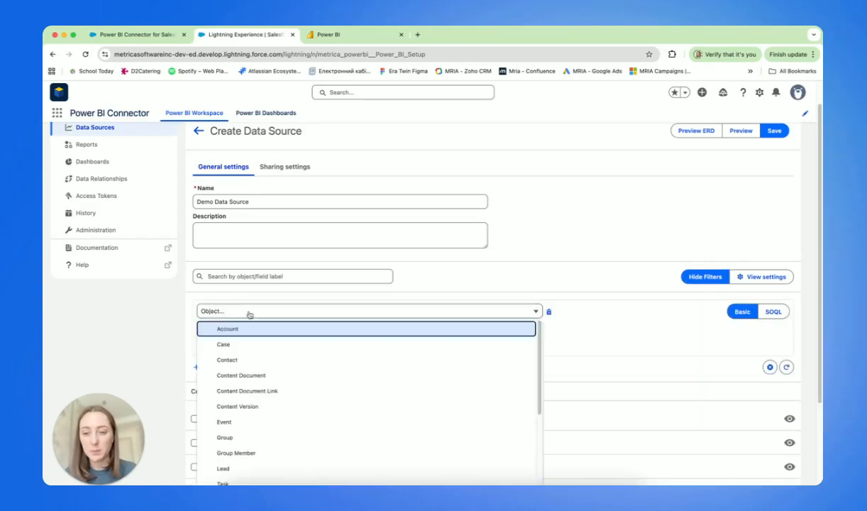
left_click(228, 360)
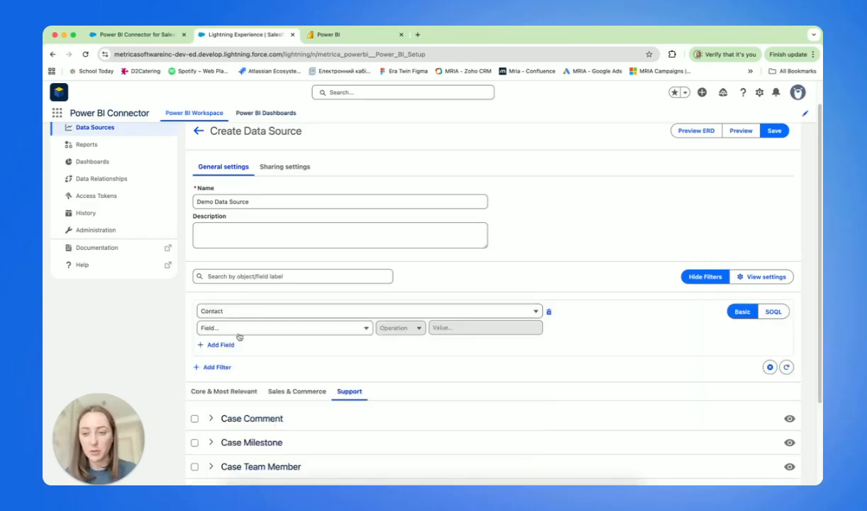
left_click(241, 329)
left_click(261, 361)
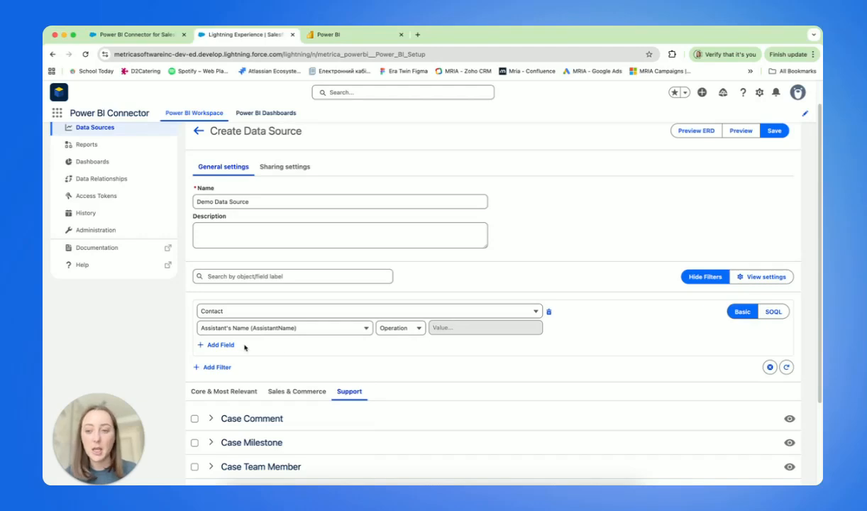
left_click(216, 345)
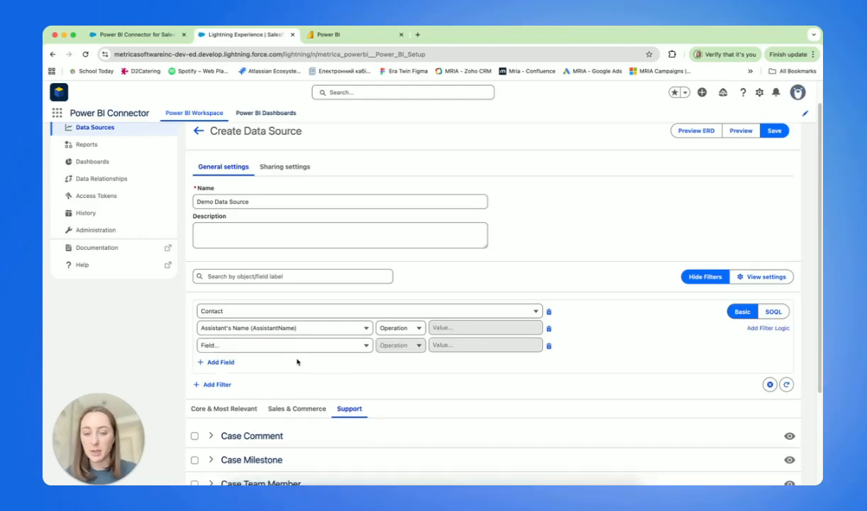
left_click(548, 346)
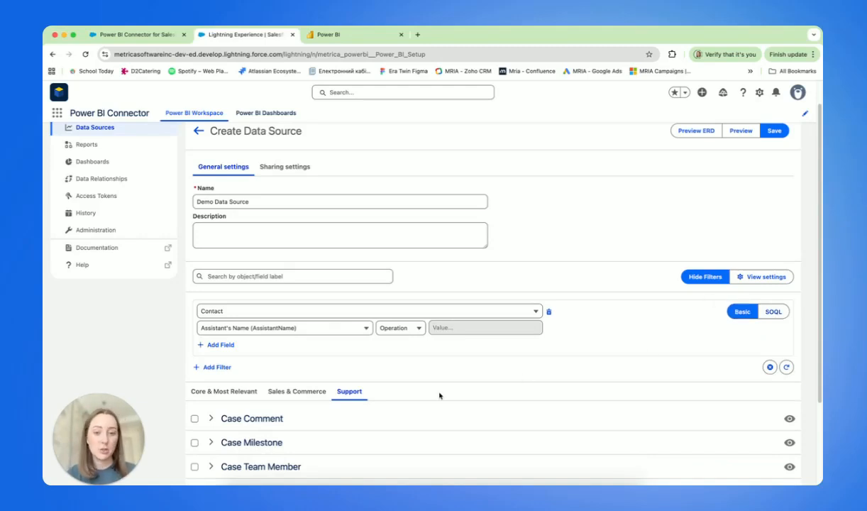
left_click(770, 367)
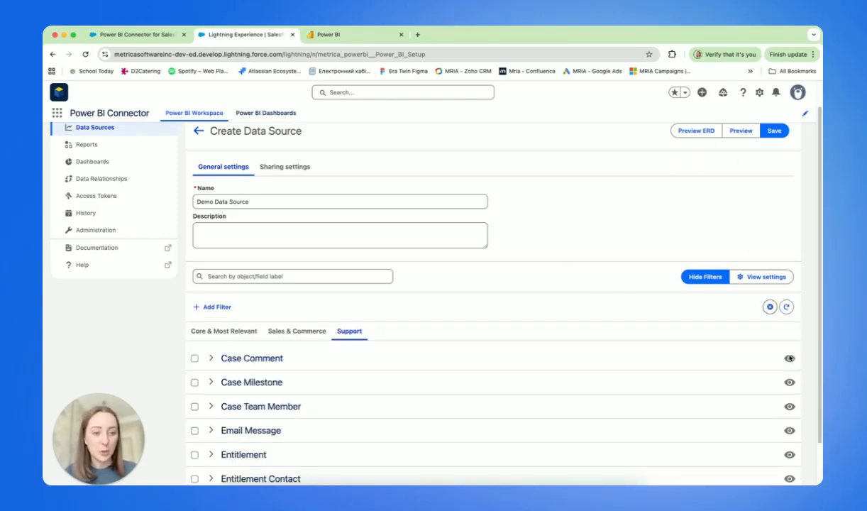
Preview the Account object's records and the data source's entity relationship diagram, closing each preview
left_click(205, 329)
left_click(790, 360)
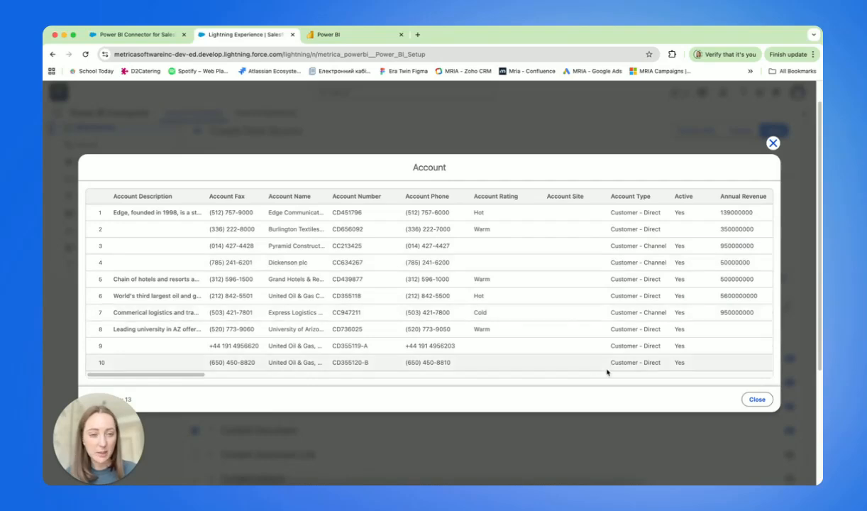
left_click(773, 143)
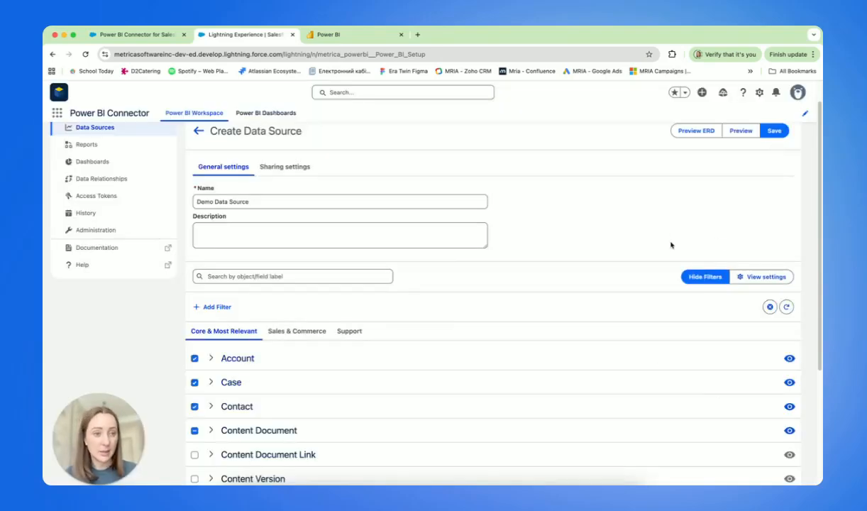
left_click(695, 131)
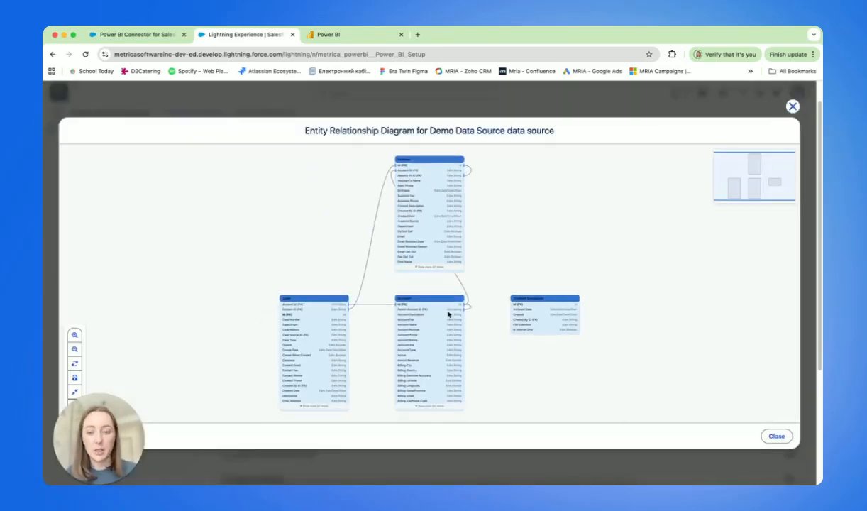
left_click(793, 107)
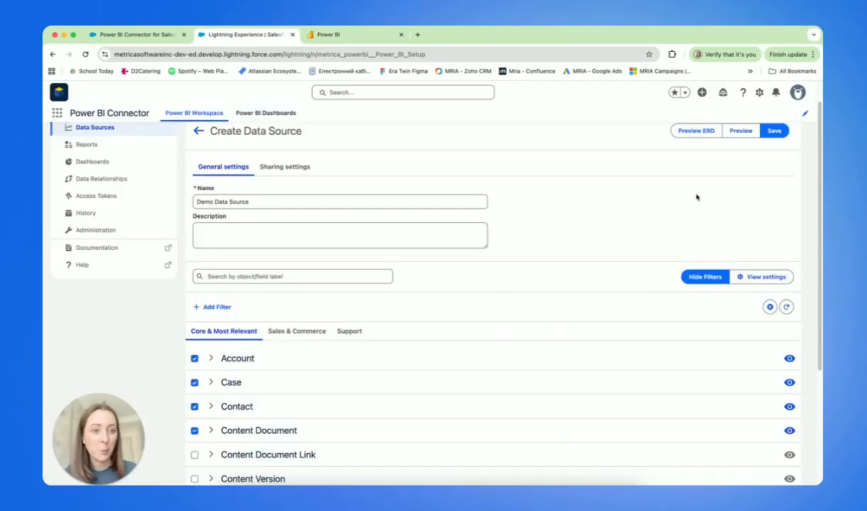
Save the data source and copy the link of Demo Data Source from the data sources list
scroll(641, 266, "up", 1)
scroll(641, 267, "down", 3)
scroll(639, 265, "up", 4)
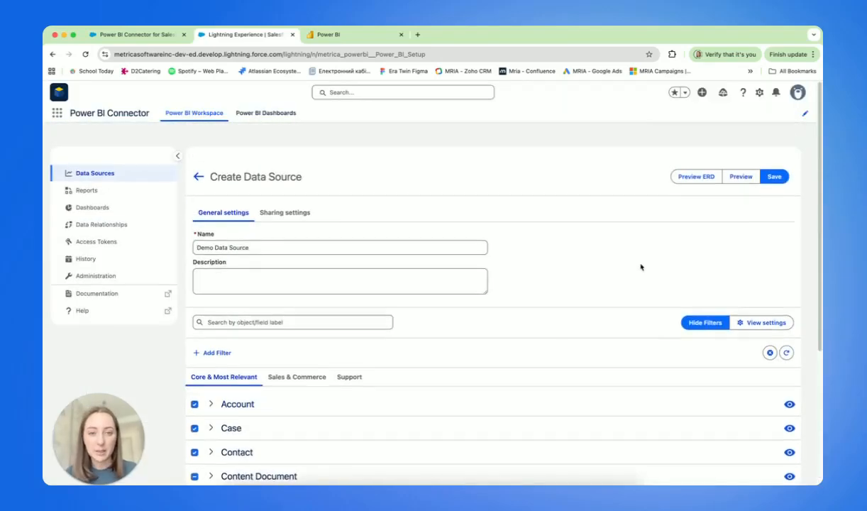
left_click(775, 160)
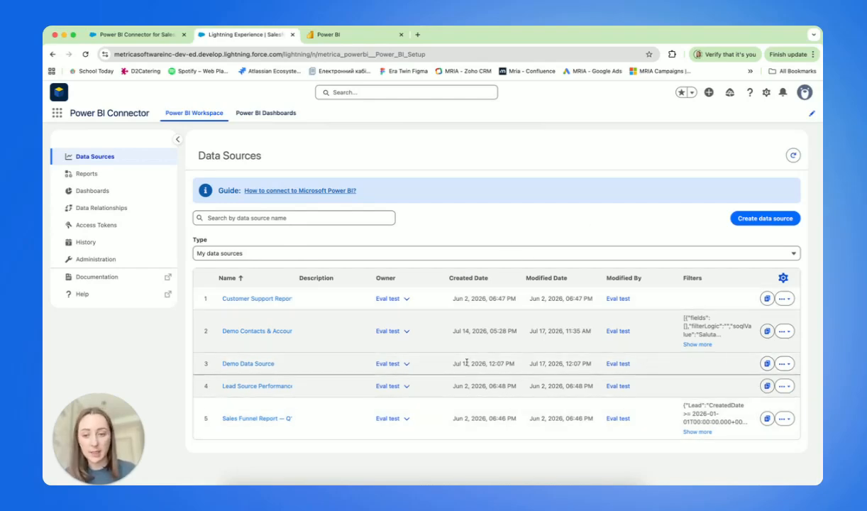
left_click(768, 365)
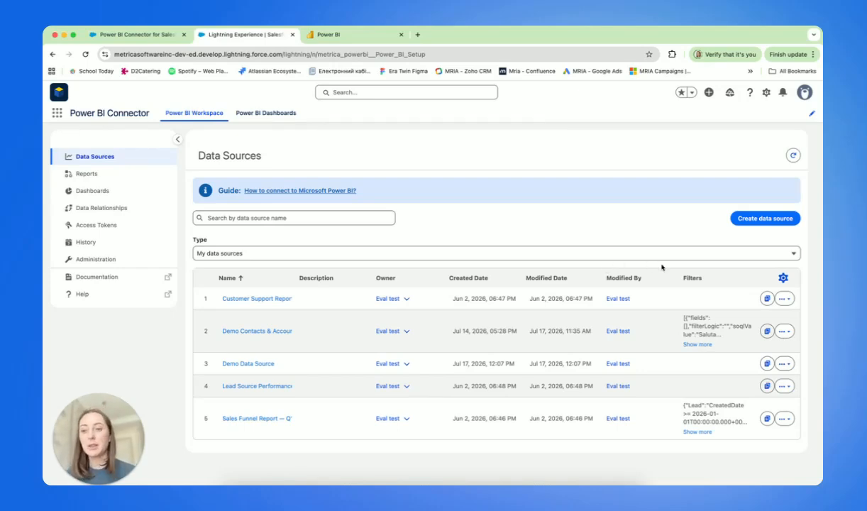
Review the existing access tokens used for secure data export, and return to the data sources list
left_click(104, 225)
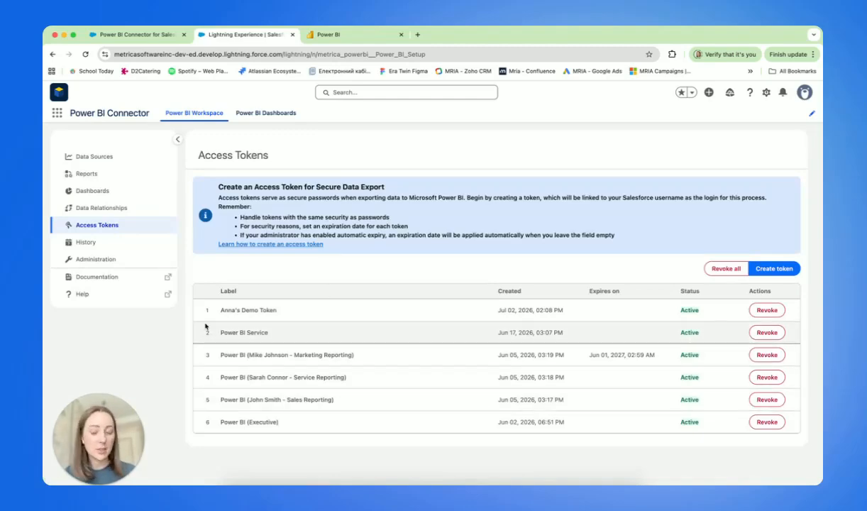
left_click(105, 155)
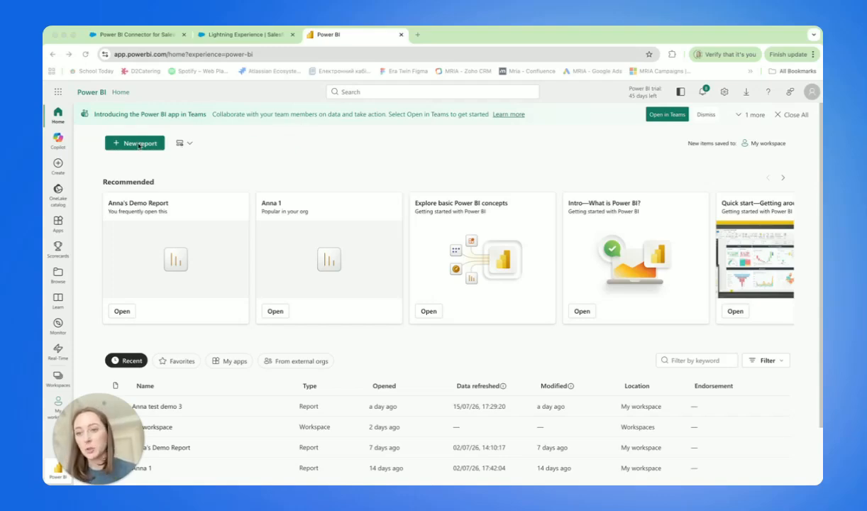
Start a new report that gets its data from an external source, and choose Blank query as the data source
left_click(140, 143)
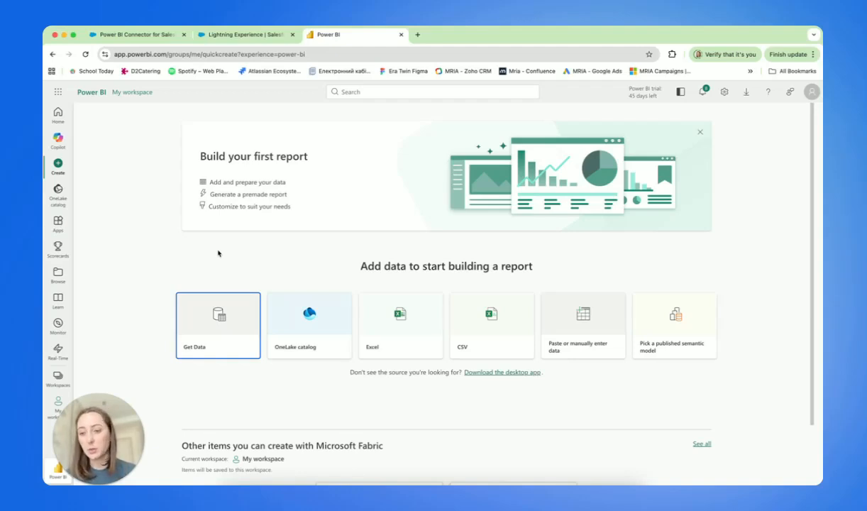
left_click(218, 331)
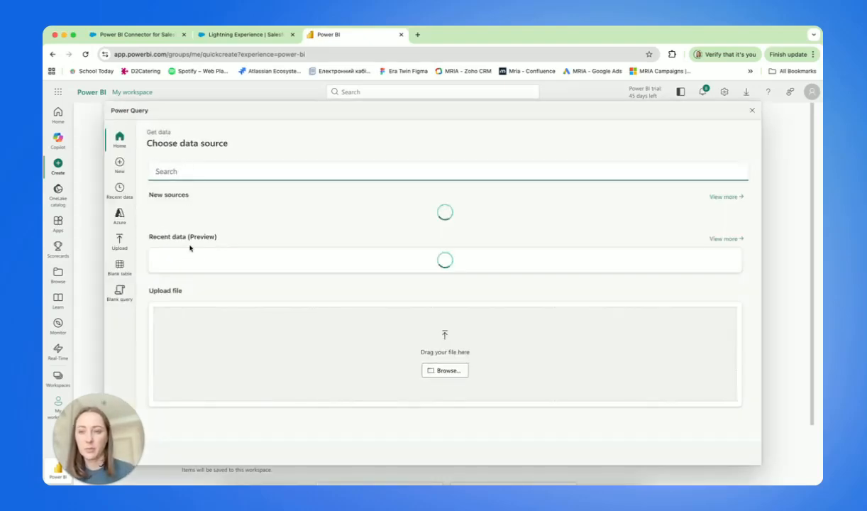
type("bla")
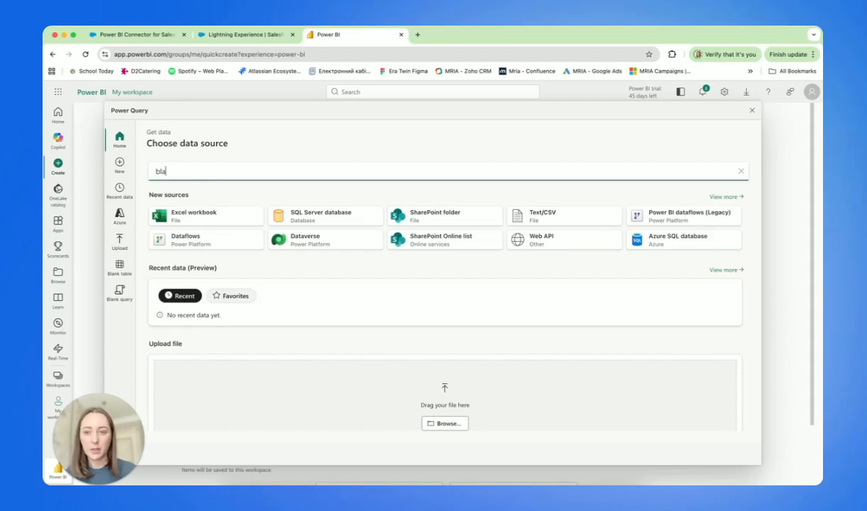
type("nk")
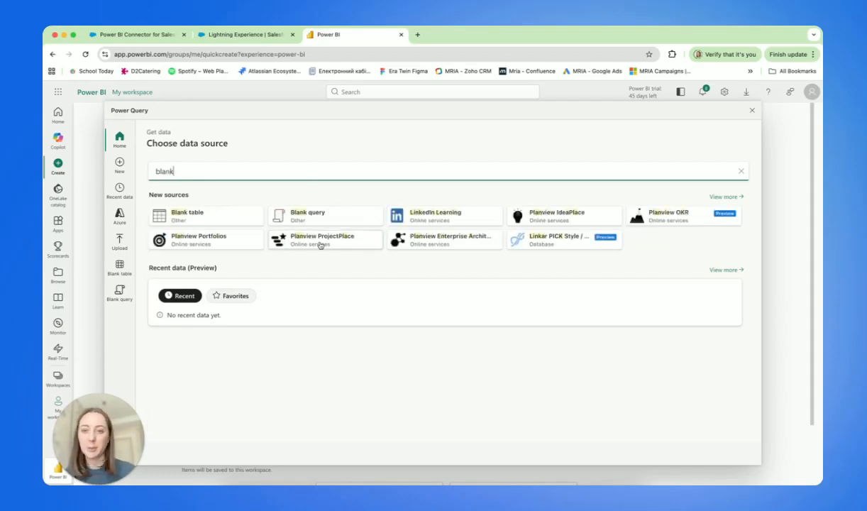
left_click(310, 216)
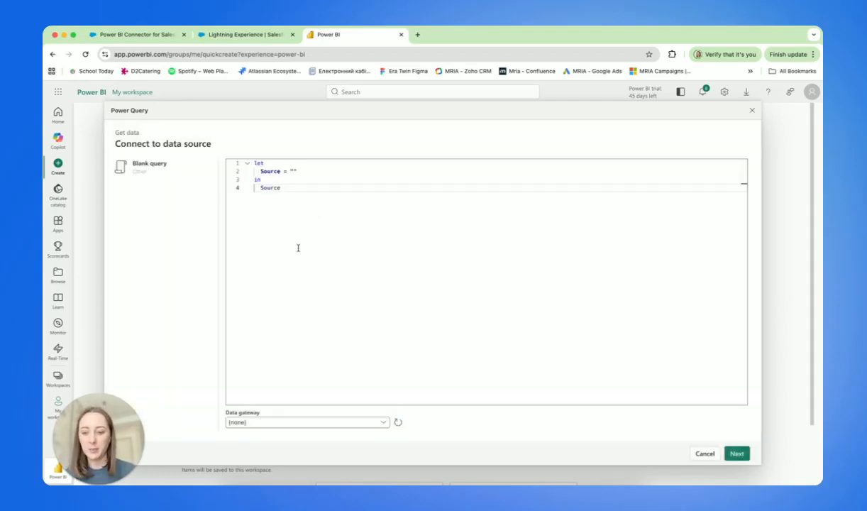
Replace the default blank query code with the copied OData feed query of Demo Data Source
key("ctrl+a")
key("BackSpace")
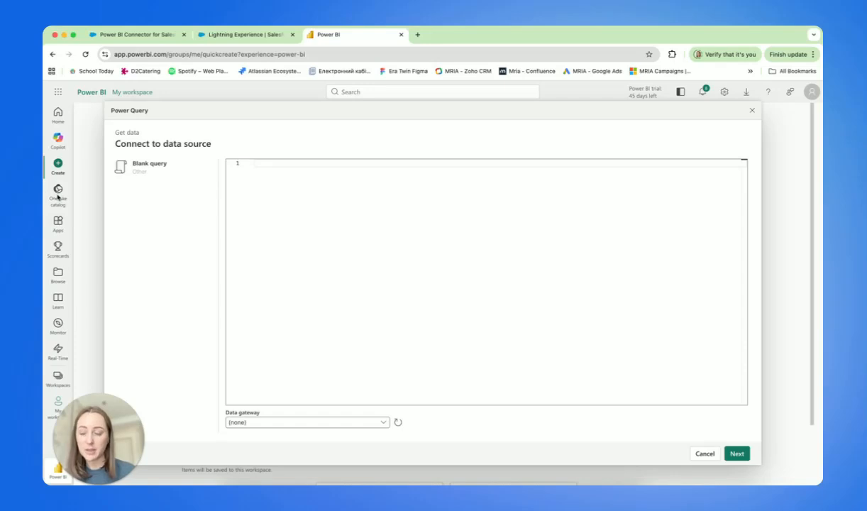
left_click(262, 171)
key("super+v")
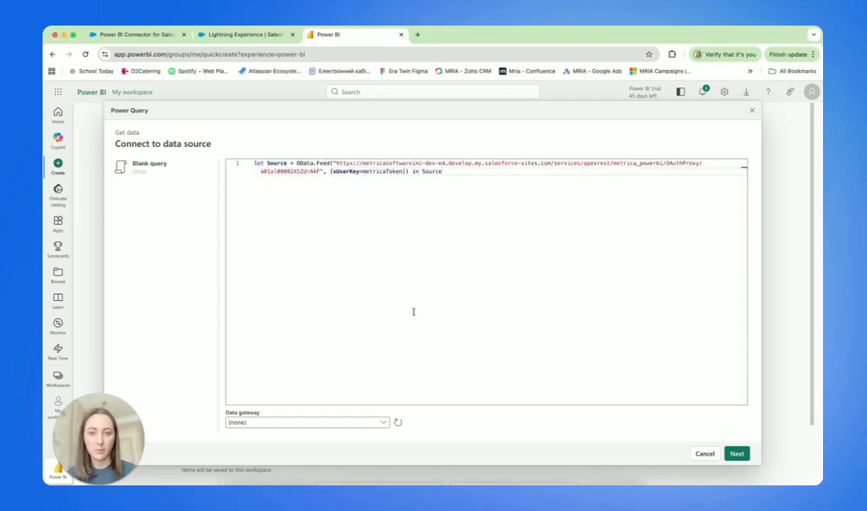
Replace the metricaToken placeholder in the query with the access token in quotation marks, without a trailing line break
left_click_drag(404, 171, 365, 171)
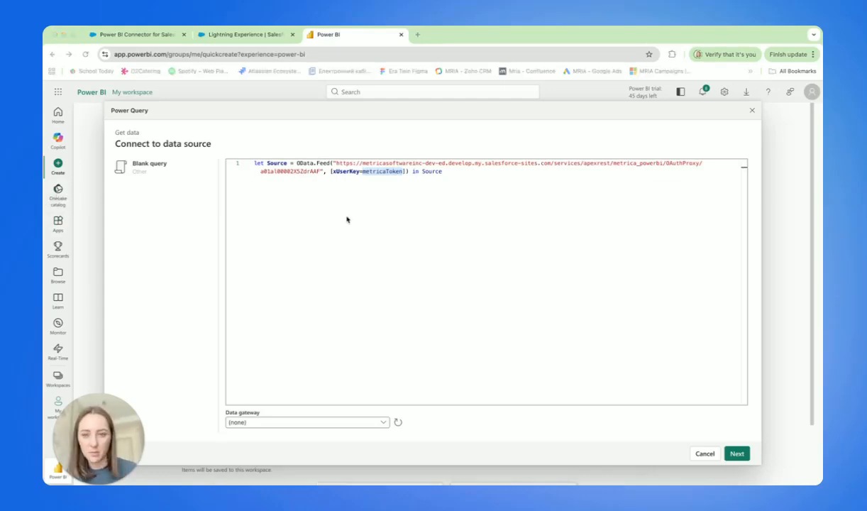
left_click(401, 172)
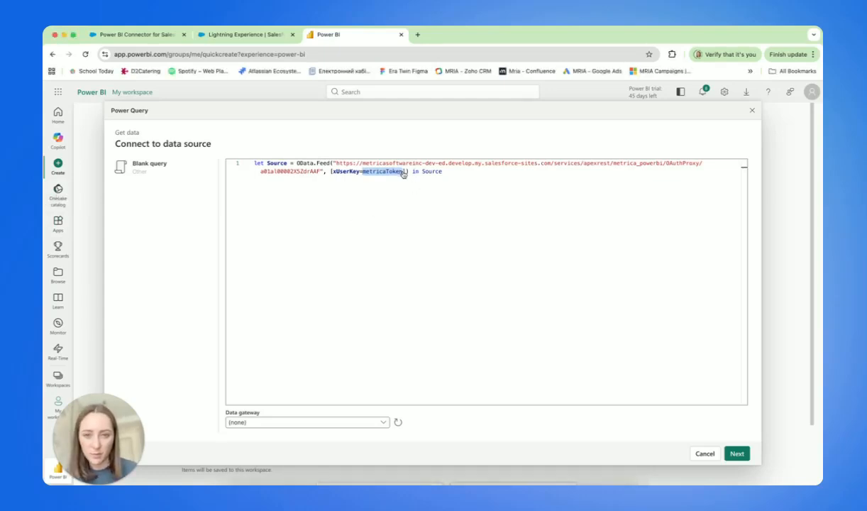
left_click_drag(403, 172, 362, 173)
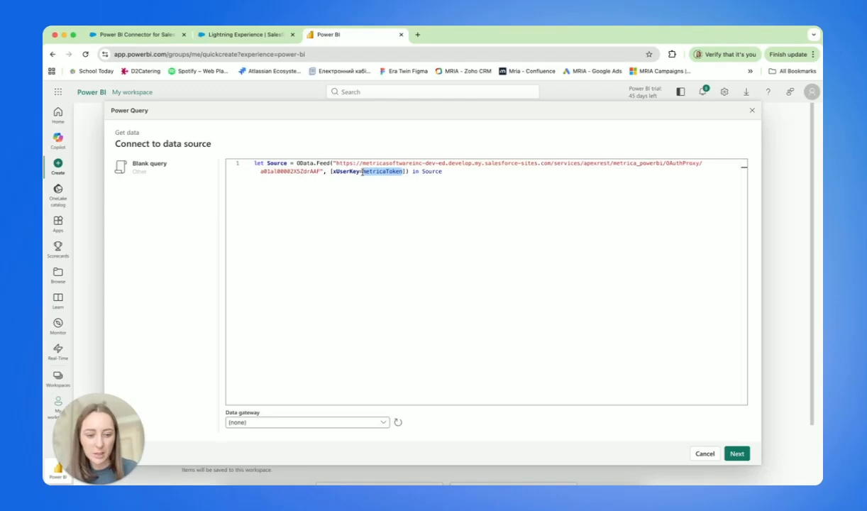
key("BackSpace")
type("\"")
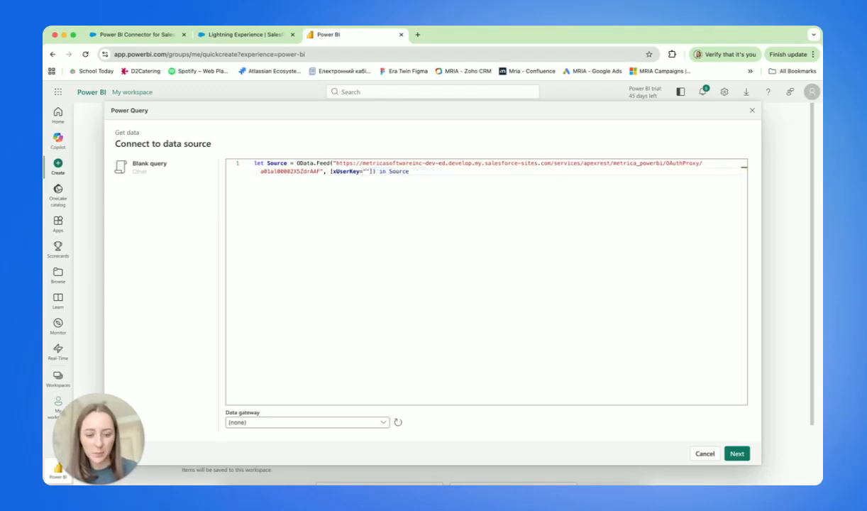
key("super+v")
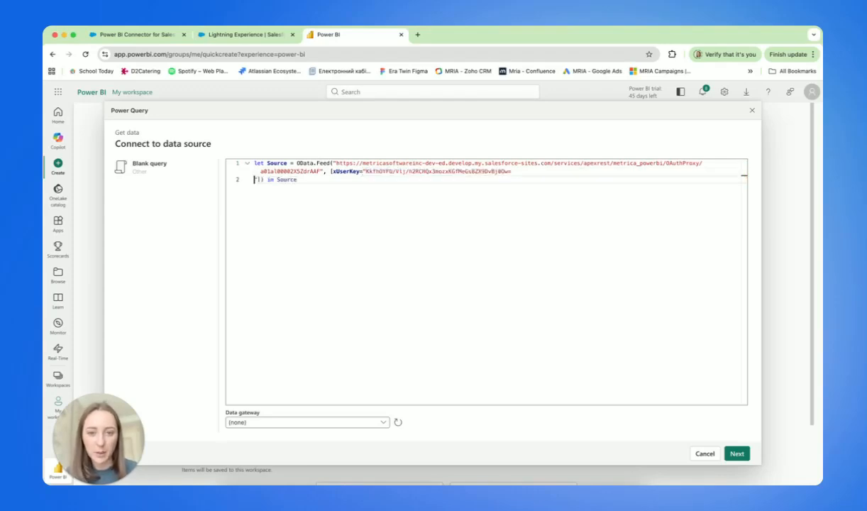
key("BackSpace")
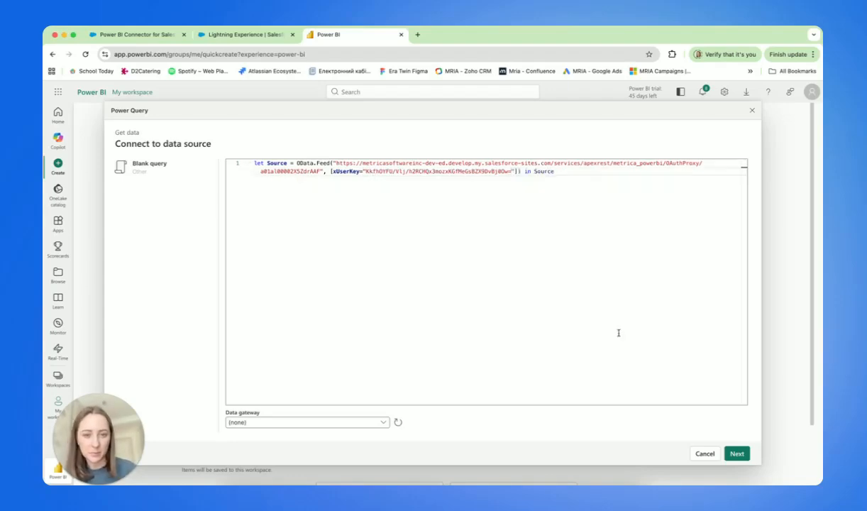
Proceed with the query and connect to the OData source through a new connection with Anonymous authentication
left_click(738, 454)
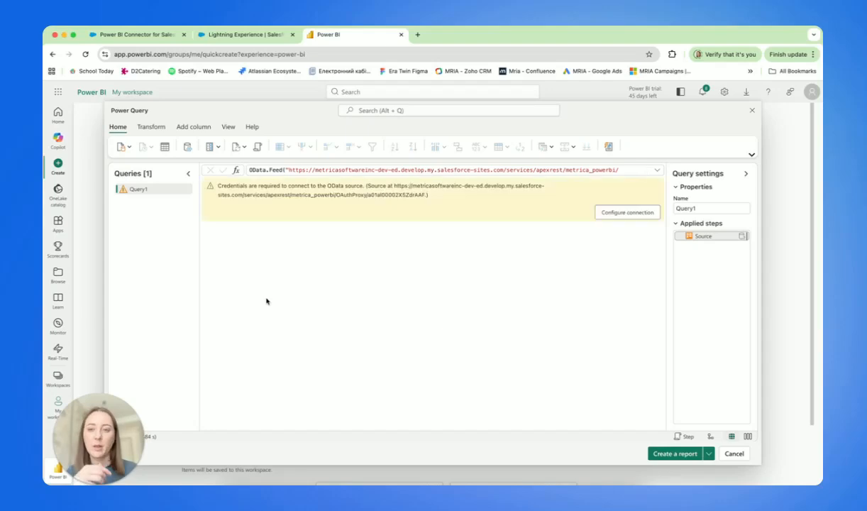
left_click(633, 212)
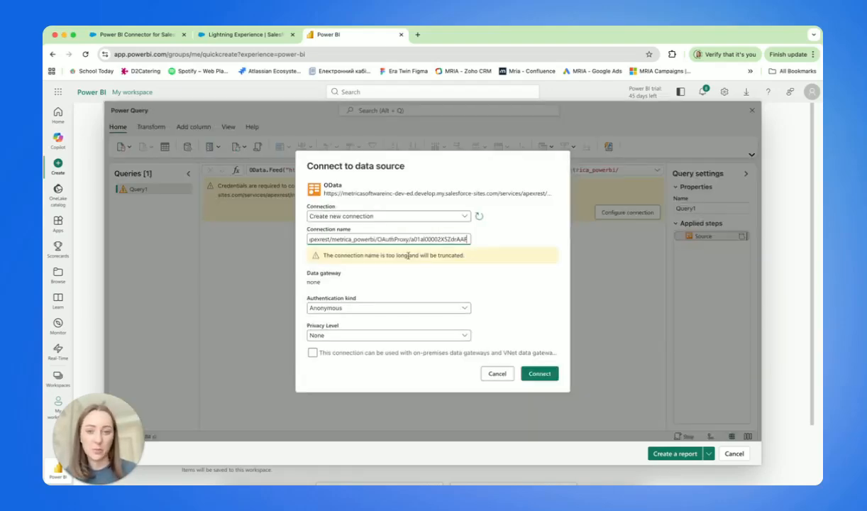
left_click(541, 376)
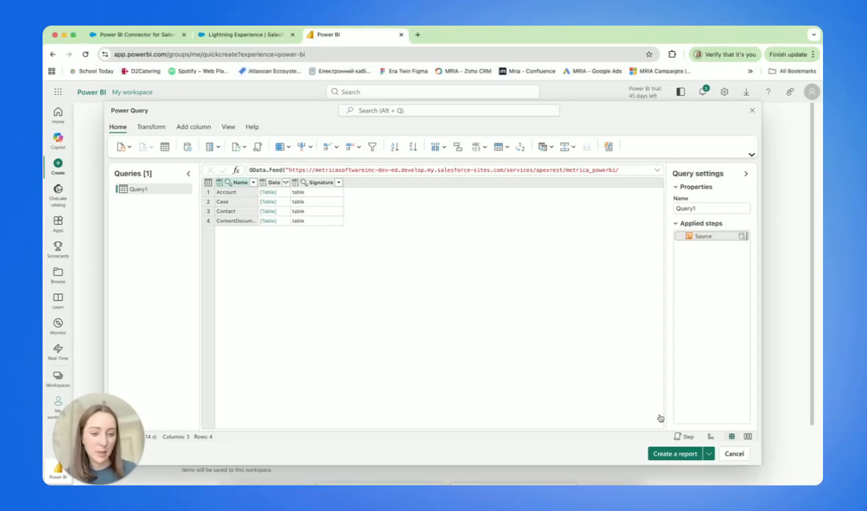
Create a report from the query in My workspace, naming the semantic model 123
left_click(674, 455)
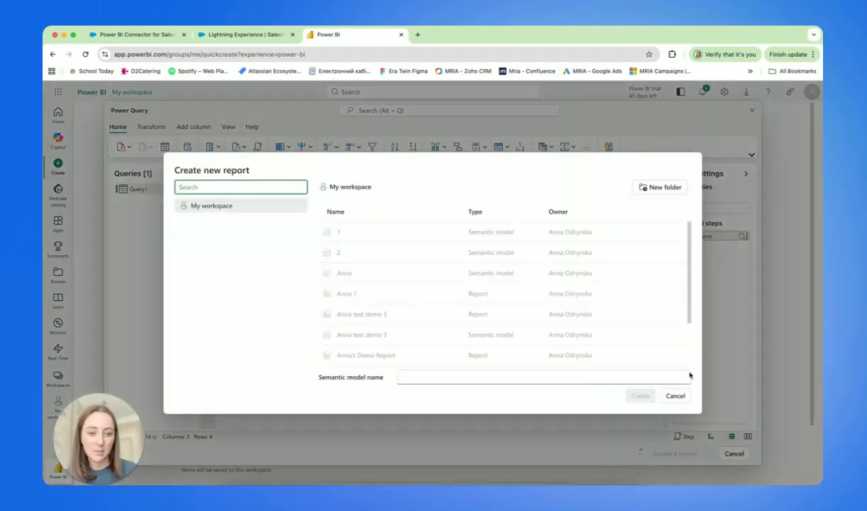
left_click(675, 397)
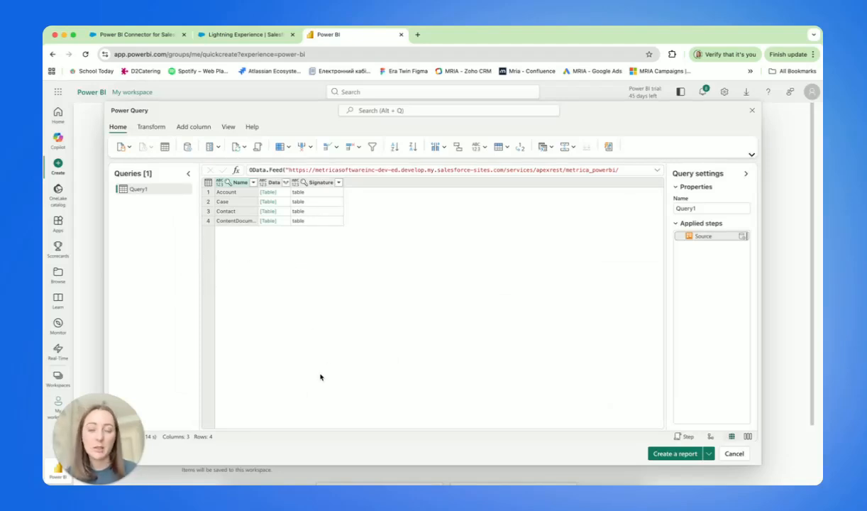
left_click(670, 455)
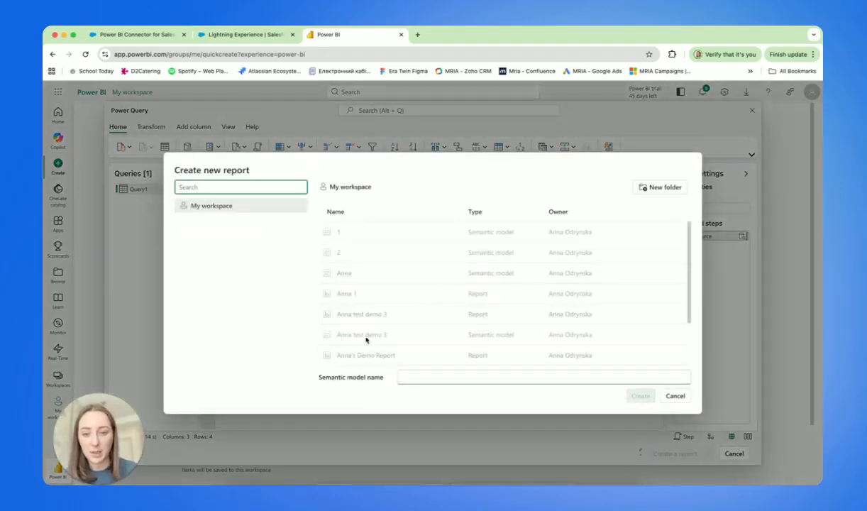
left_click(416, 378)
type("123")
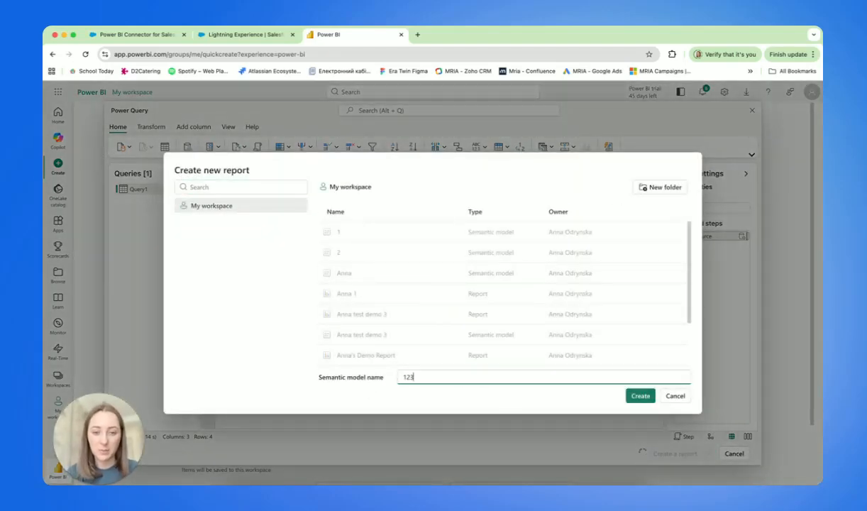
left_click(640, 395)
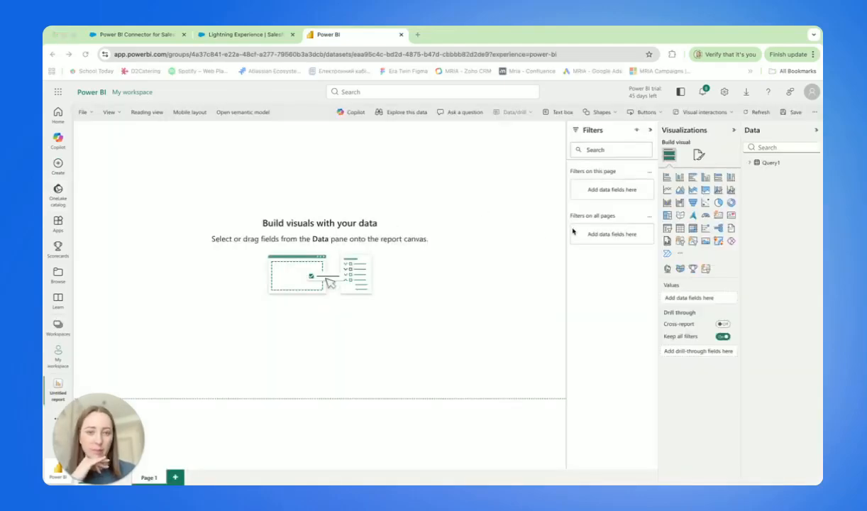
Build a visual from Query1's Data, Name and Signature fields, trying it as a pie chart and a treemap
left_click(751, 164)
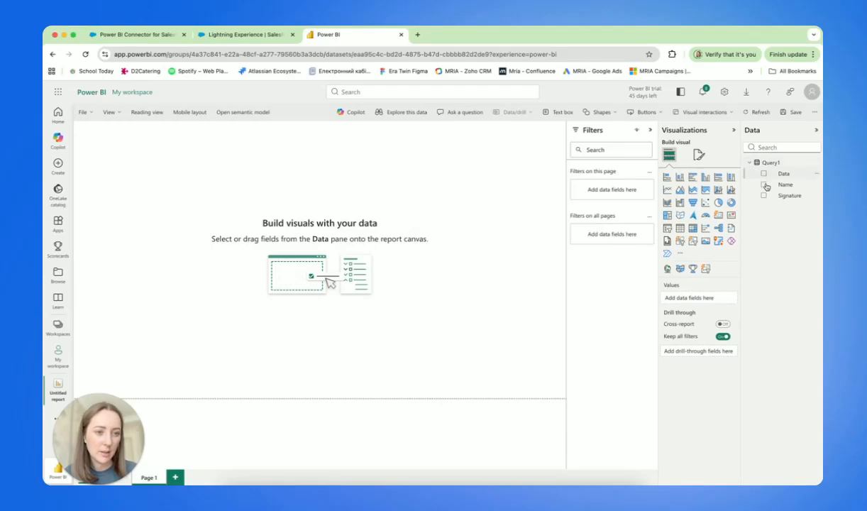
left_click(764, 173)
left_click(764, 184)
left_click(764, 195)
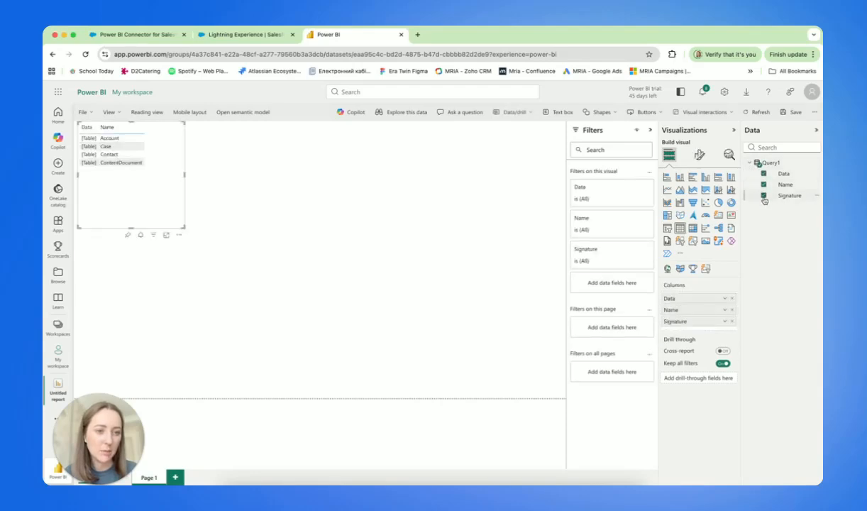
left_click(718, 204)
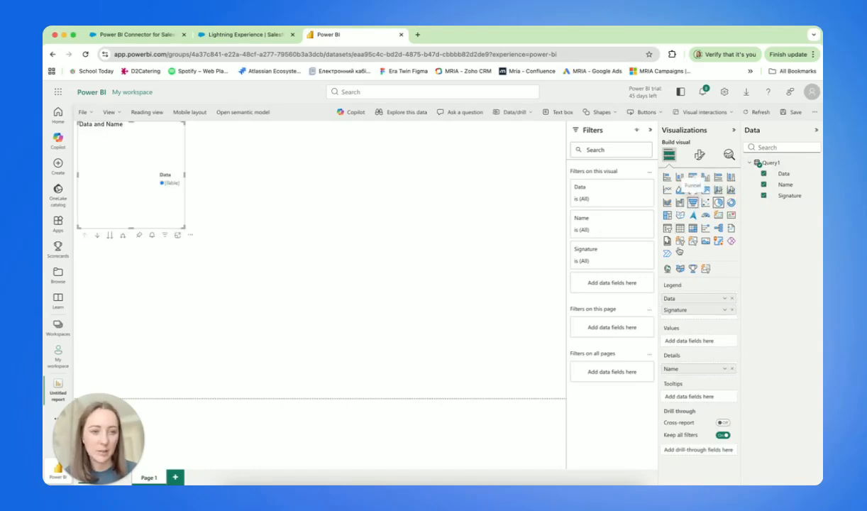
left_click(668, 216)
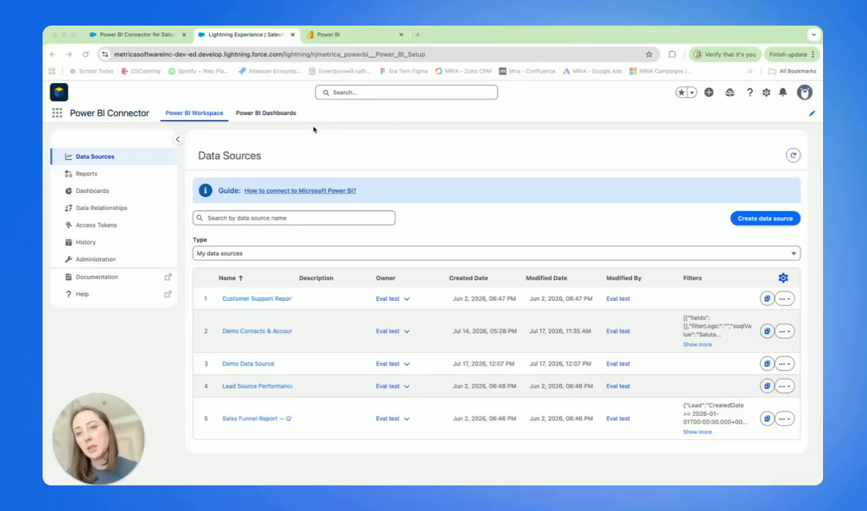
Switch to Power BI Connector in Salesforce, open the Demo dashboard from Power BI Dashboards, and dismiss the survey
left_click(264, 115)
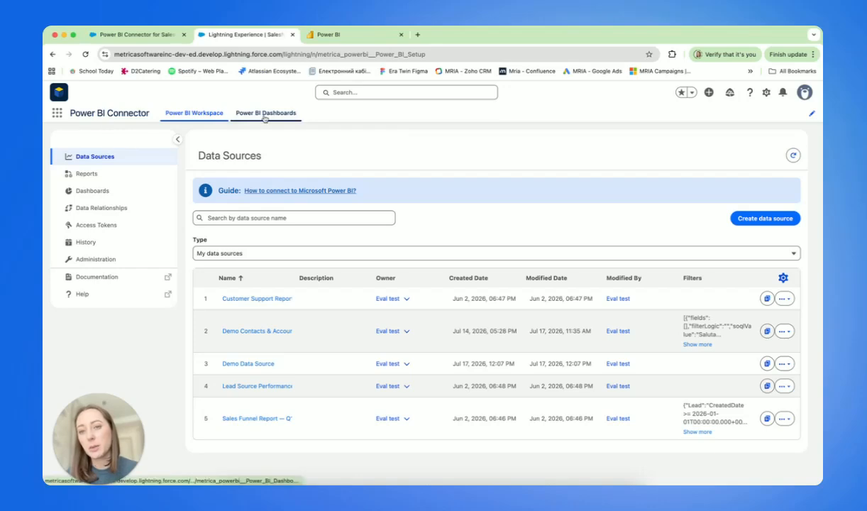
left_click(265, 115)
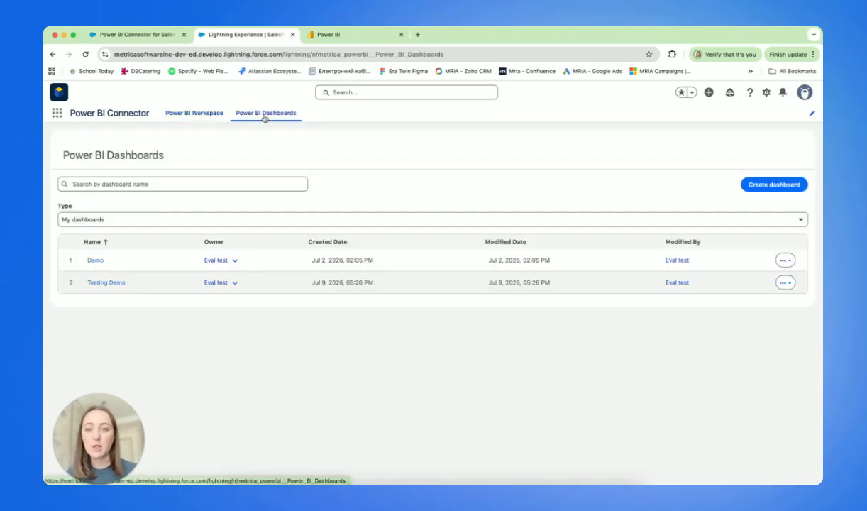
left_click(97, 260)
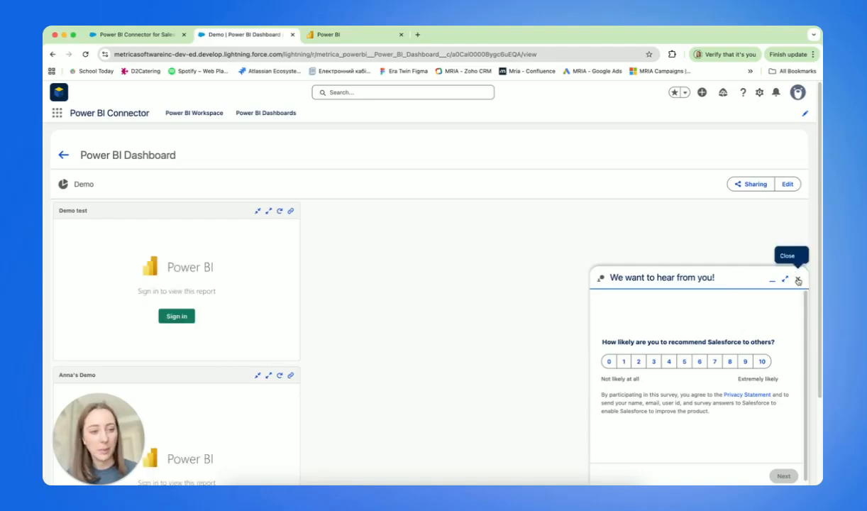
left_click(798, 280)
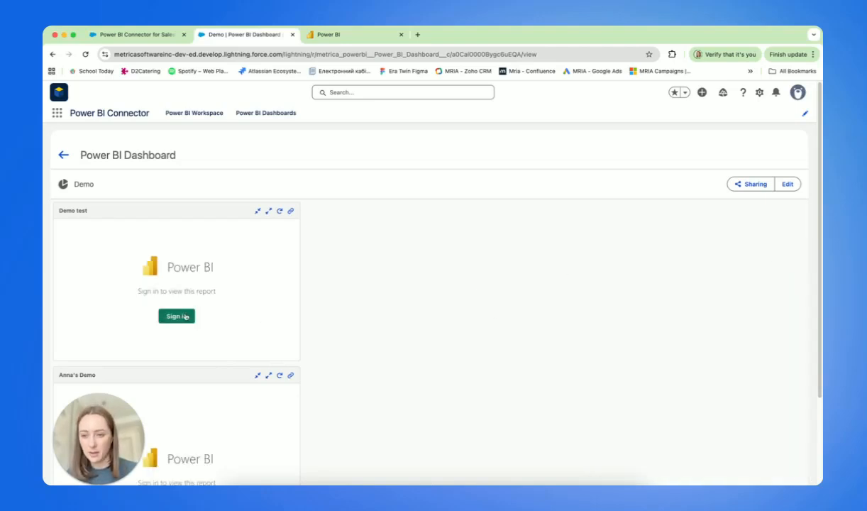
Sign in to Power BI from the Demo test widget, and enlarge the visuals in both dashboard widgets
left_click(183, 317)
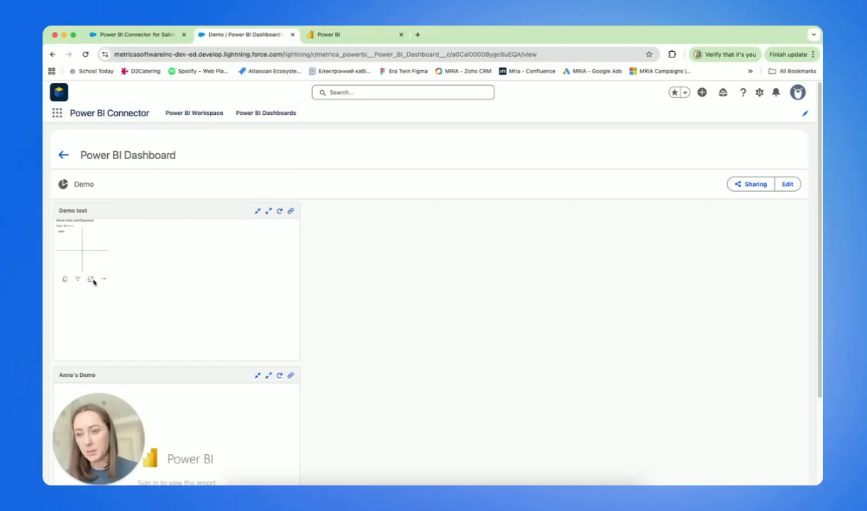
left_click(90, 278)
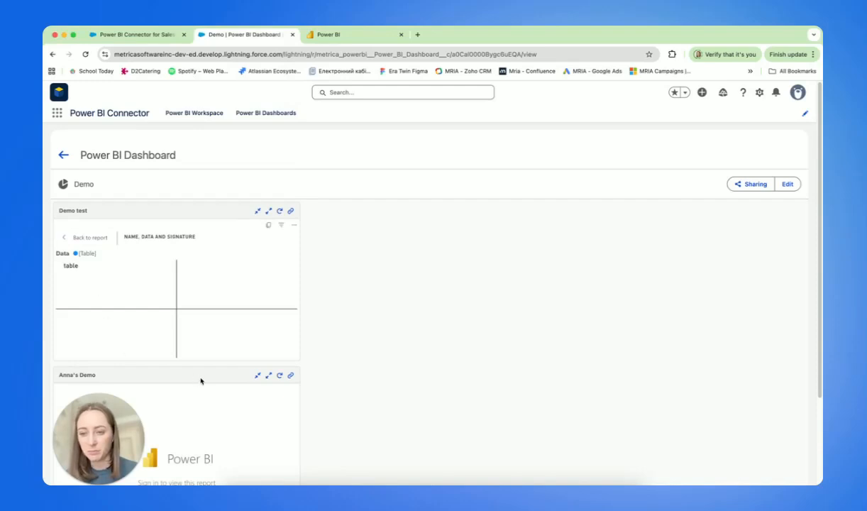
scroll(200, 382, "down", 3)
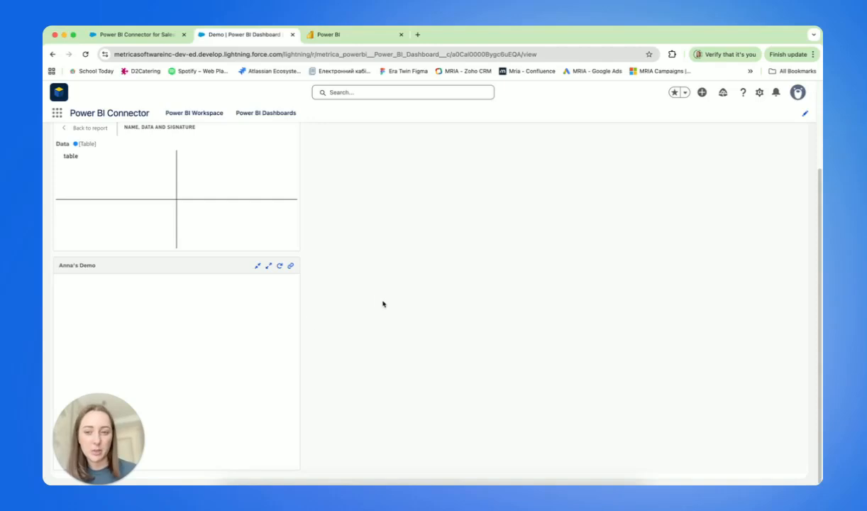
scroll(383, 304, "down", 1)
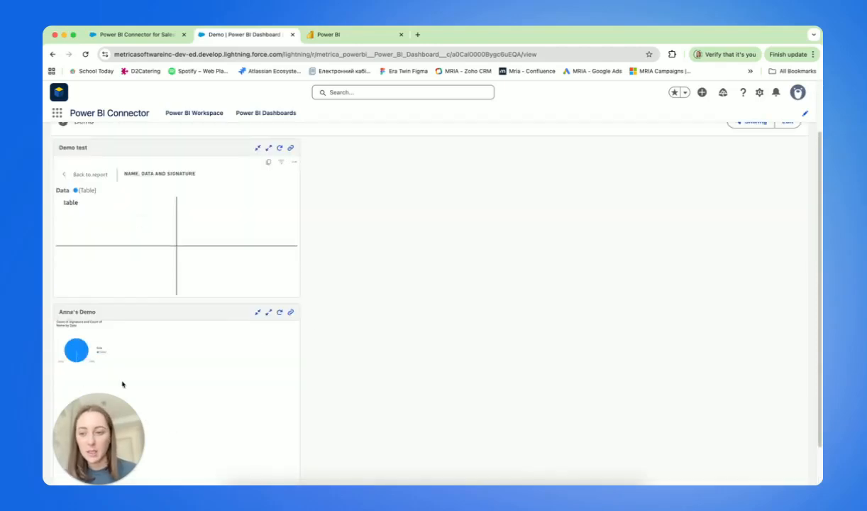
left_click(91, 383)
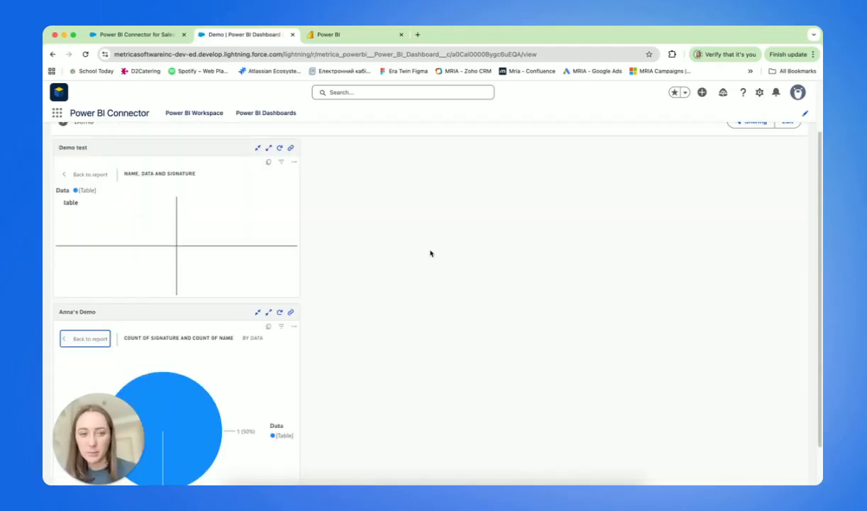
Start a new widget on the Demo dashboard, titled with the report owner's first name in the possessive followed by 2
scroll(671, 279, "up", 2)
left_click(789, 185)
left_click(653, 184)
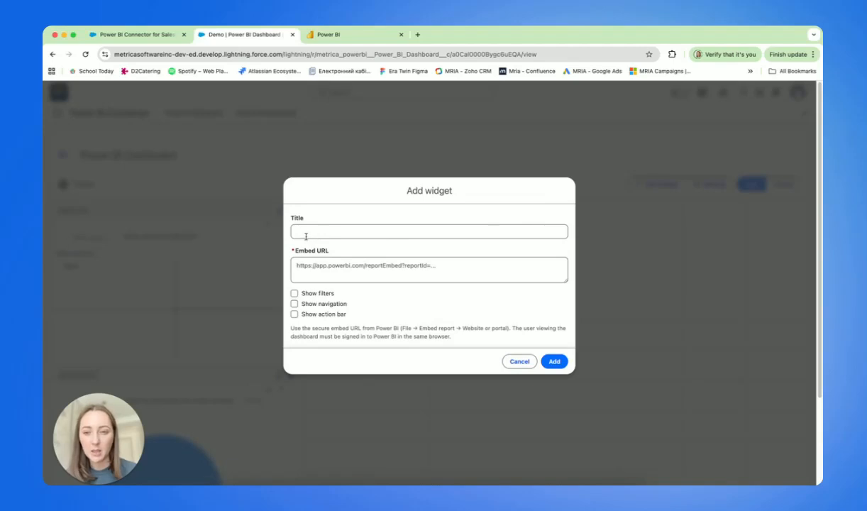
left_click(306, 236)
type("Anna's 2")
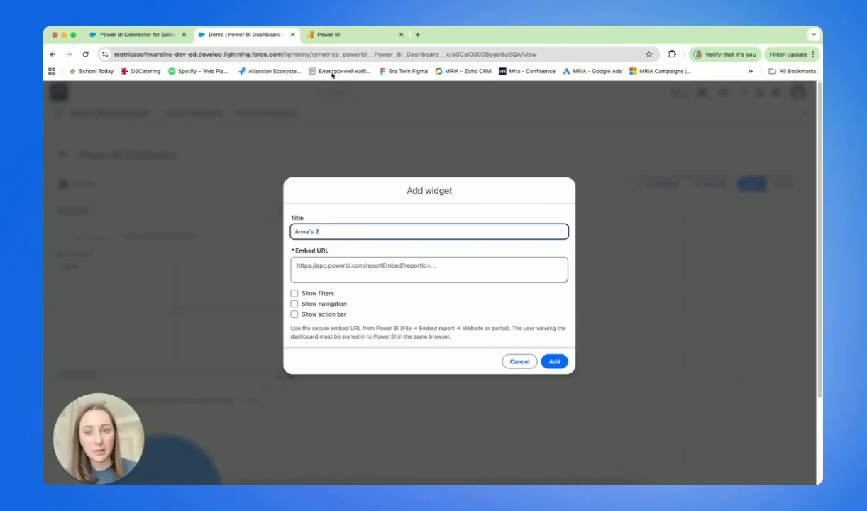
Switch to Power BI, leave the untitled report without saving, and open the existing Demo Report from My workspace
left_click(337, 36)
left_click(58, 355)
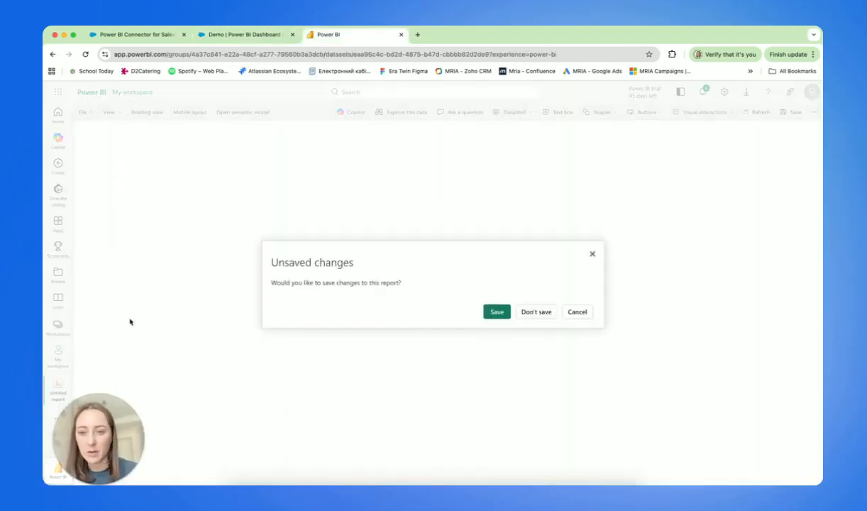
left_click(528, 311)
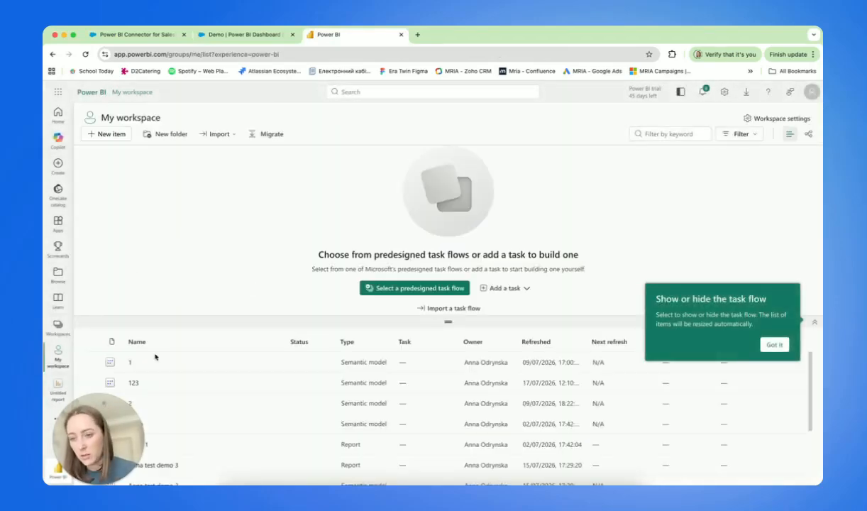
scroll(153, 369, "down", 3)
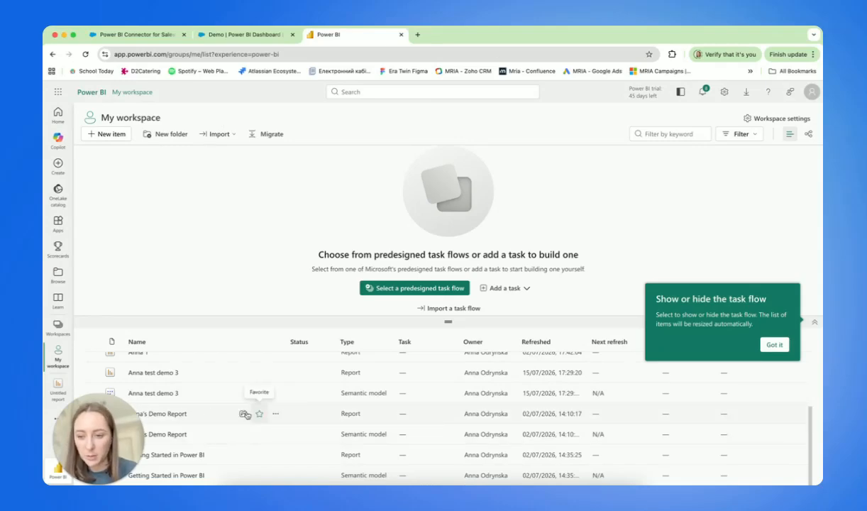
left_click(183, 415)
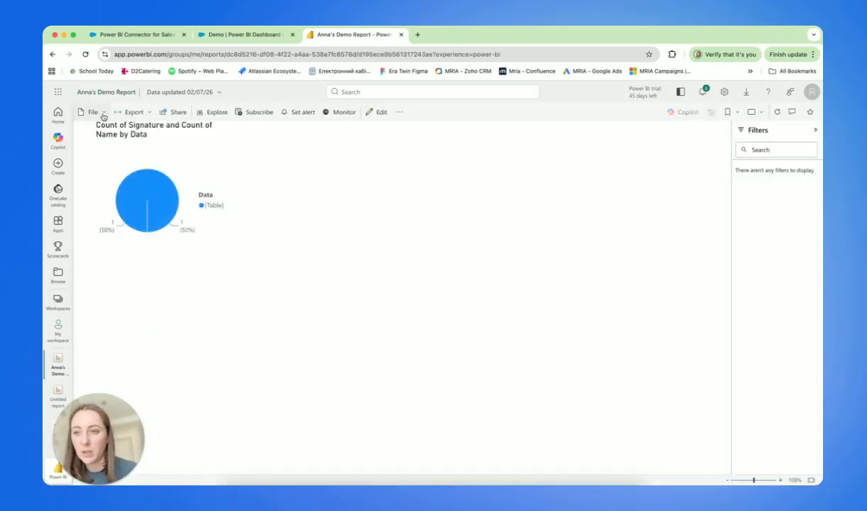
Copy the report's secure embed link for a website or portal, leaving the action bar and Copilot off
left_click(103, 115)
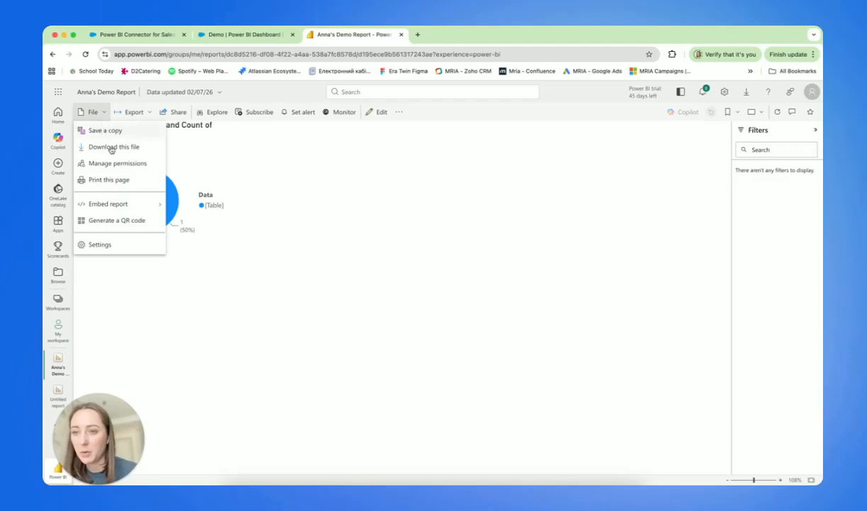
mouse_move(134, 207)
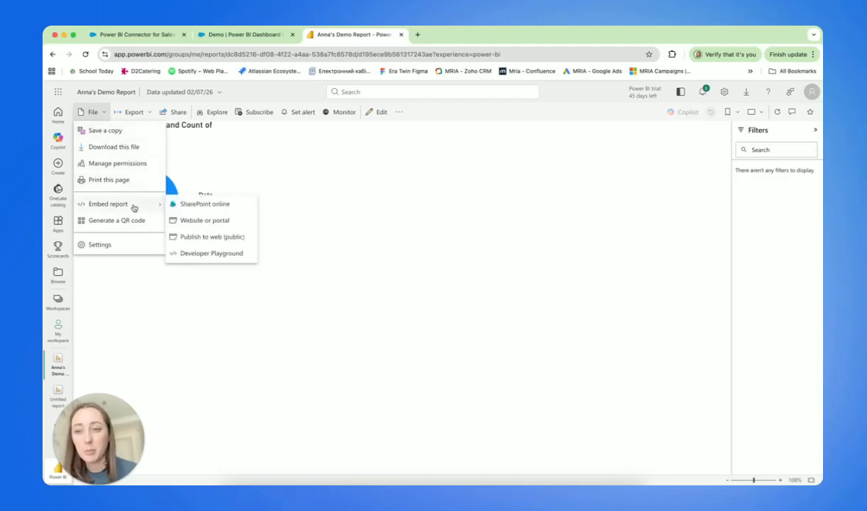
left_click(183, 221)
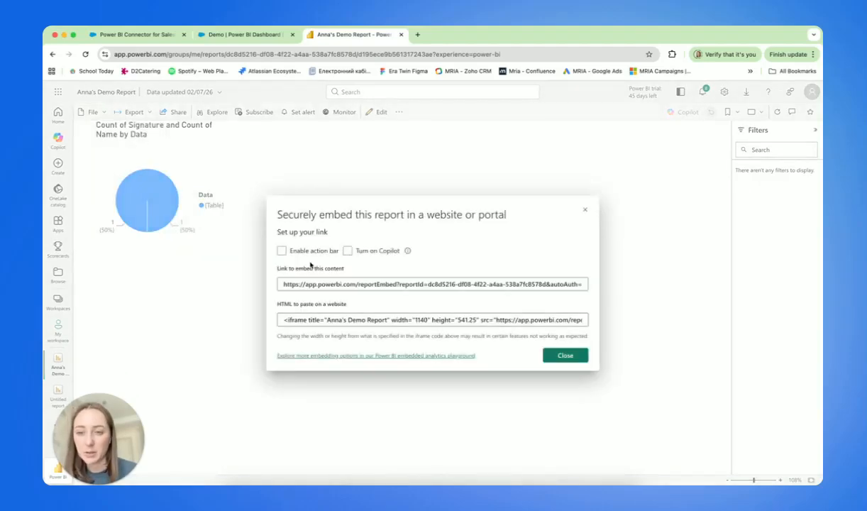
left_click(347, 284)
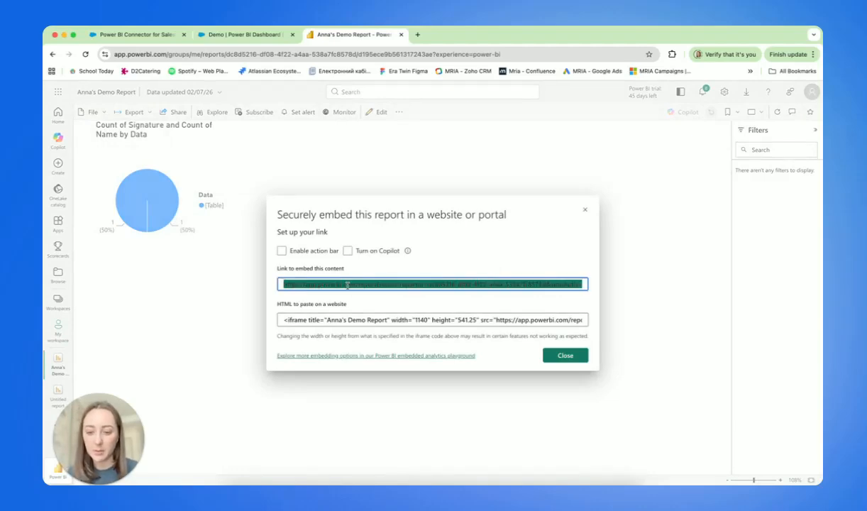
left_click(565, 360)
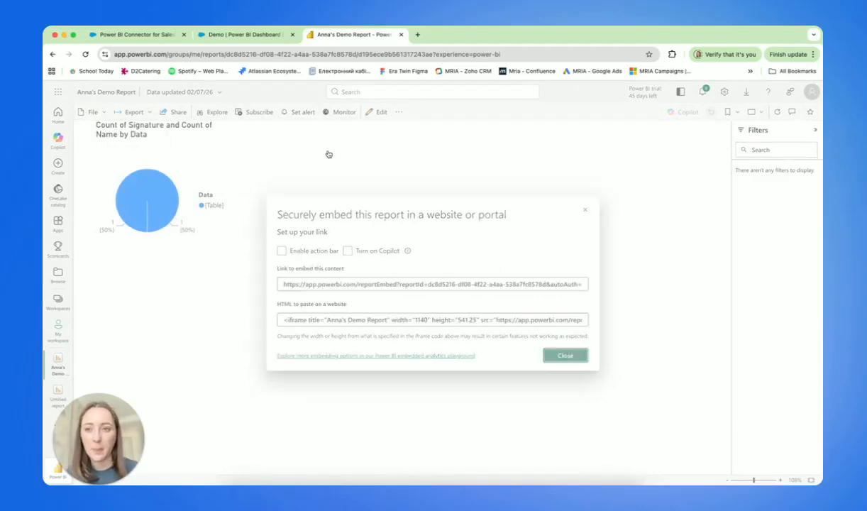
Return to the Salesforce dashboard, paste the copied link as the new widget's Embed URL, and add the widget
left_click(248, 34)
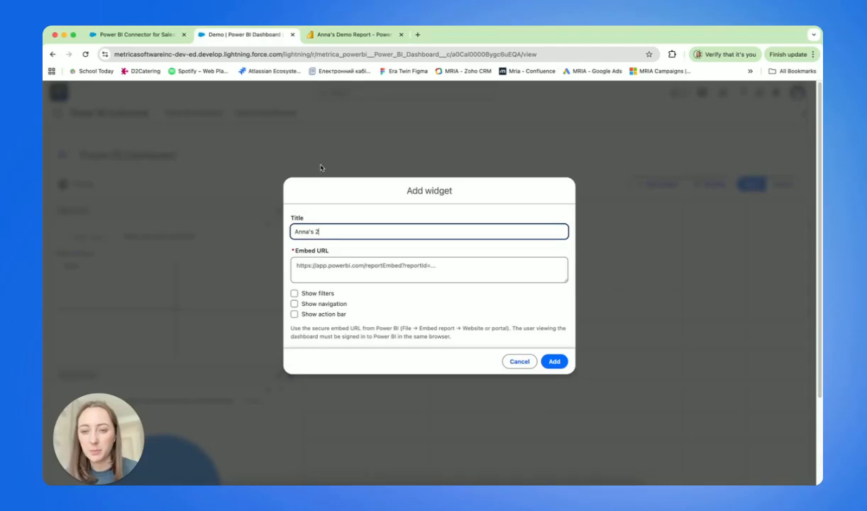
left_click(331, 264)
type("https://app.powerbi.com/reportEmbed?reportId=dc8d5216-df08-4f22-a4aa-538a7fc8578d&autoAuth=true&ctid=31396d08-7c05-4688-9ad3-e6a162a07522")
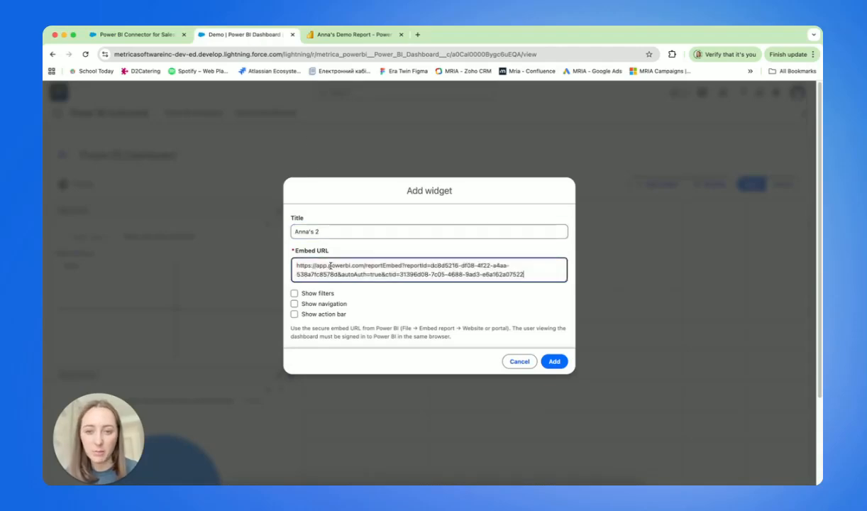
left_click(555, 361)
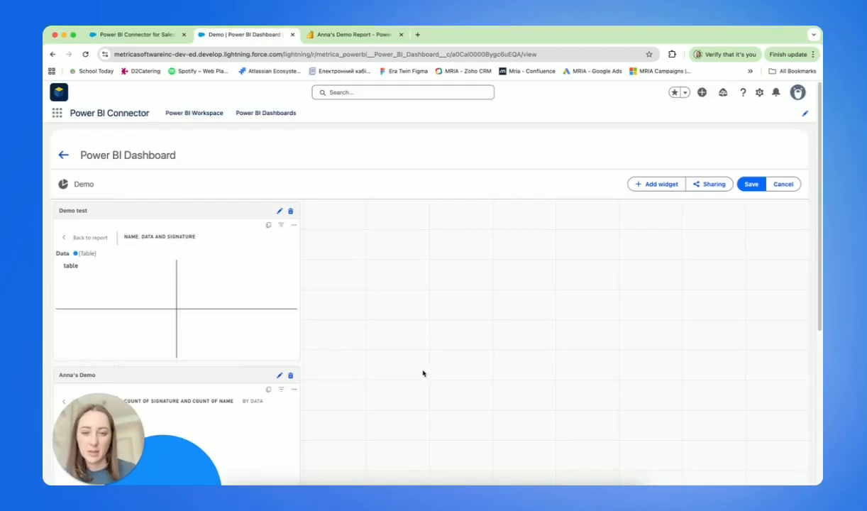
Show the pie chart in the newly added dashboard widget in Focus mode
scroll(423, 373, "down", 5)
mouse_move(173, 382)
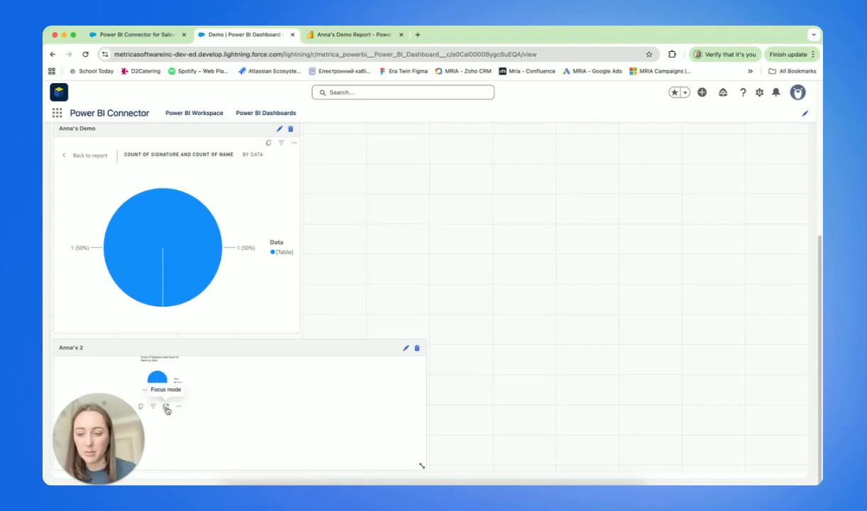
left_click(166, 408)
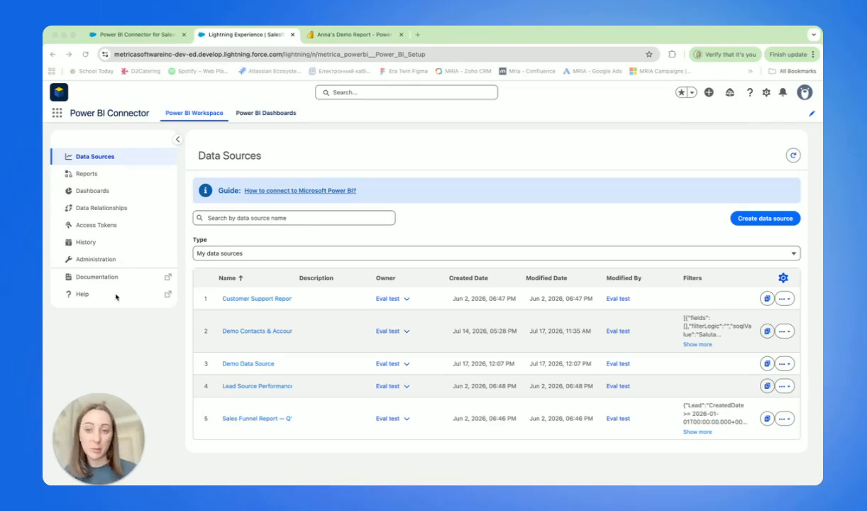
Review the data sources, dashboards, export and access tokens history in Power BI Workspace
left_click(86, 242)
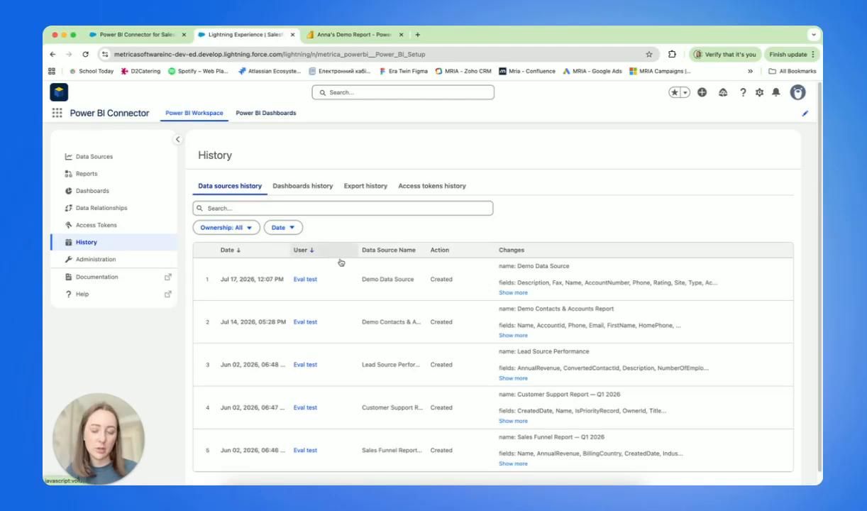
left_click(303, 188)
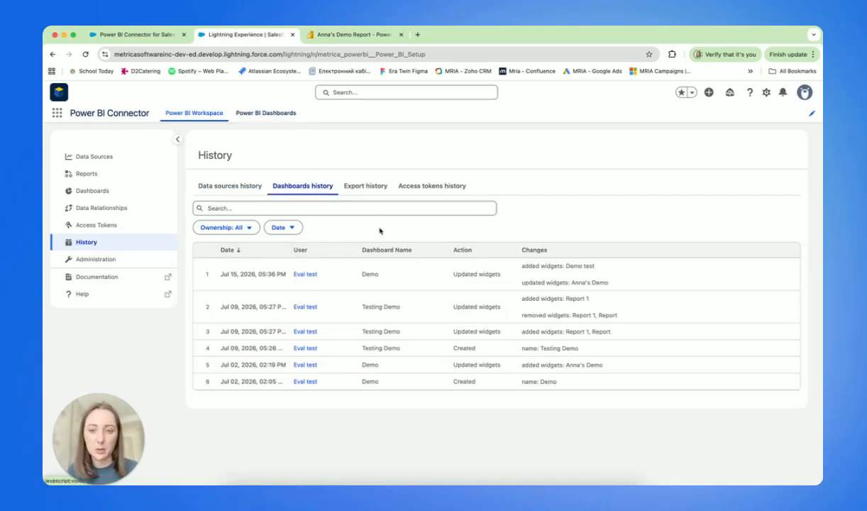
left_click(370, 187)
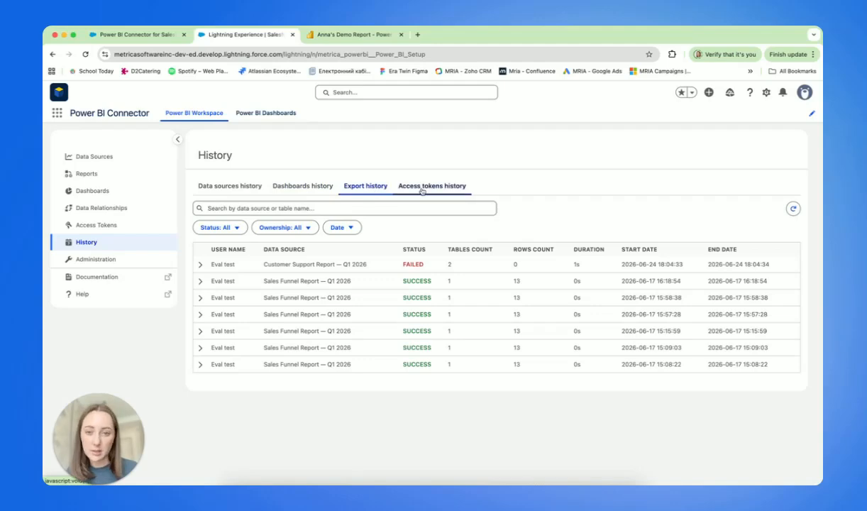
left_click(422, 189)
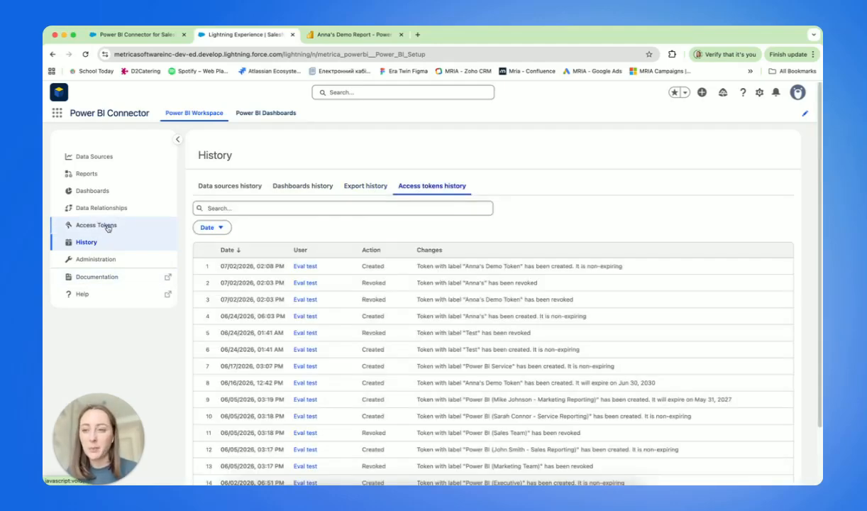
Look over the existing access tokens, the automatic token expiry settings under Administration, and the list of data sources
left_click(108, 227)
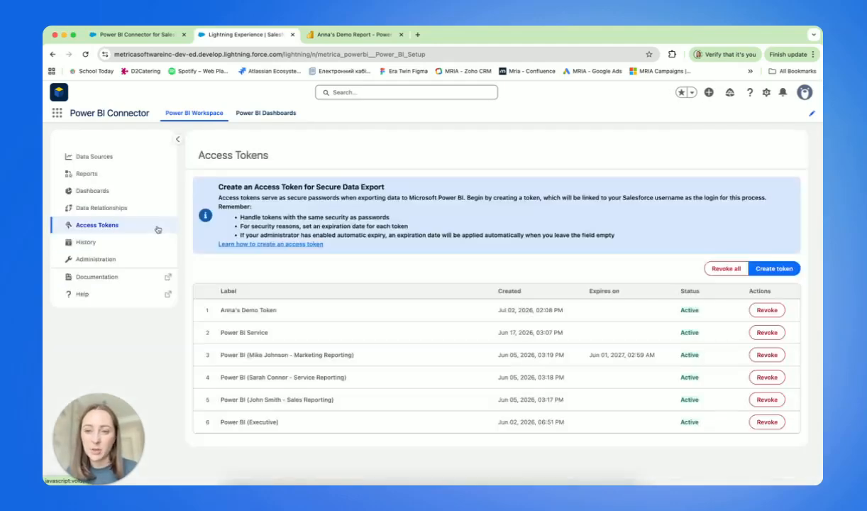
left_click(88, 261)
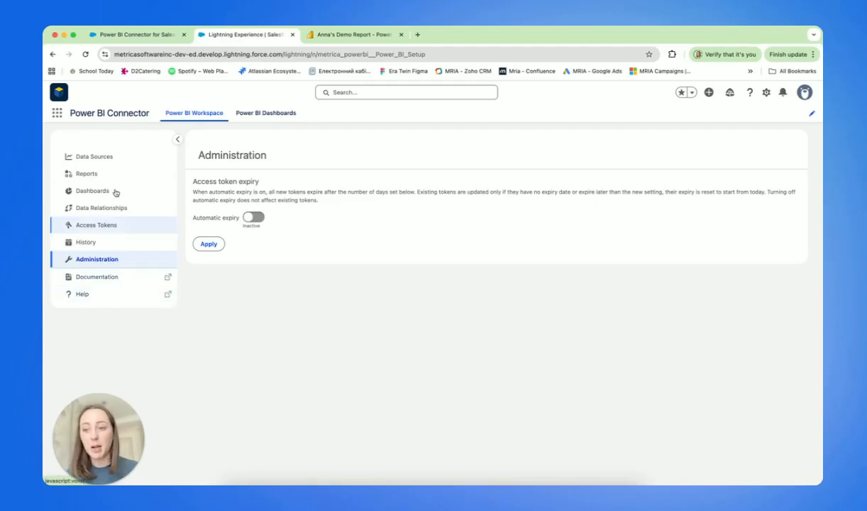
left_click(103, 153)
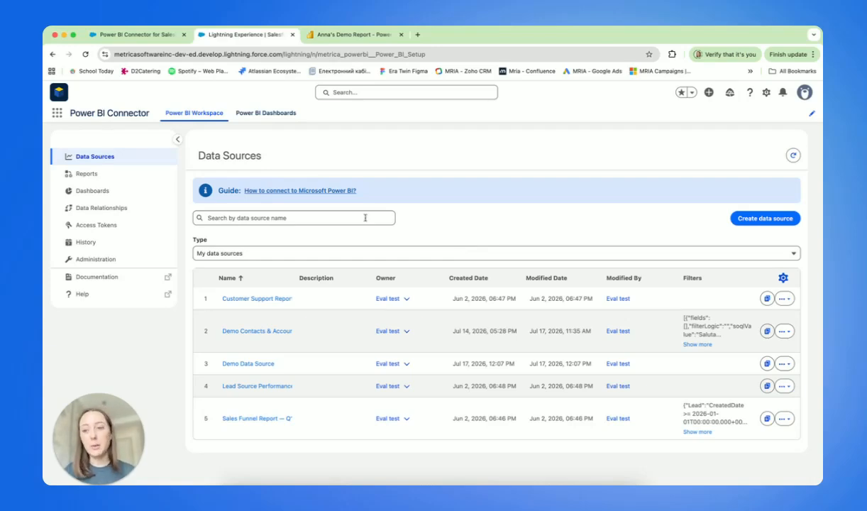
Create a data source from the Demo Contacts & Accounts Report in Reports and save it with its prefilled settings
left_click(101, 175)
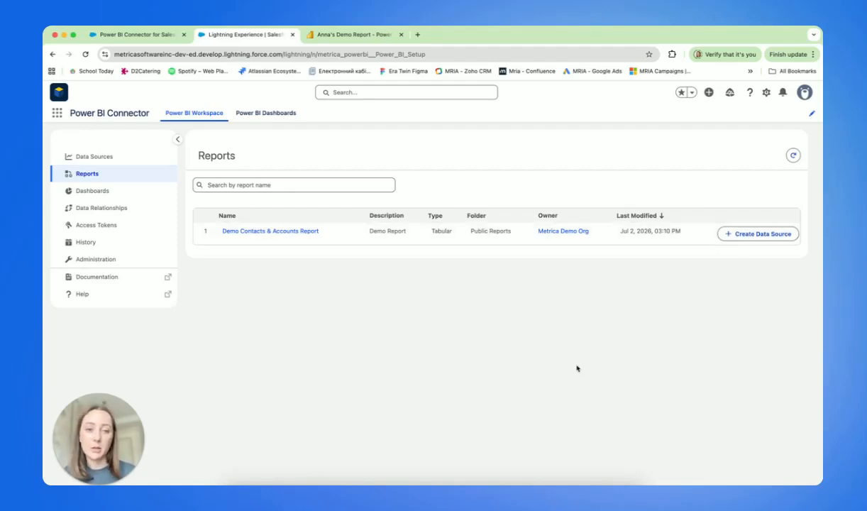
left_click(752, 237)
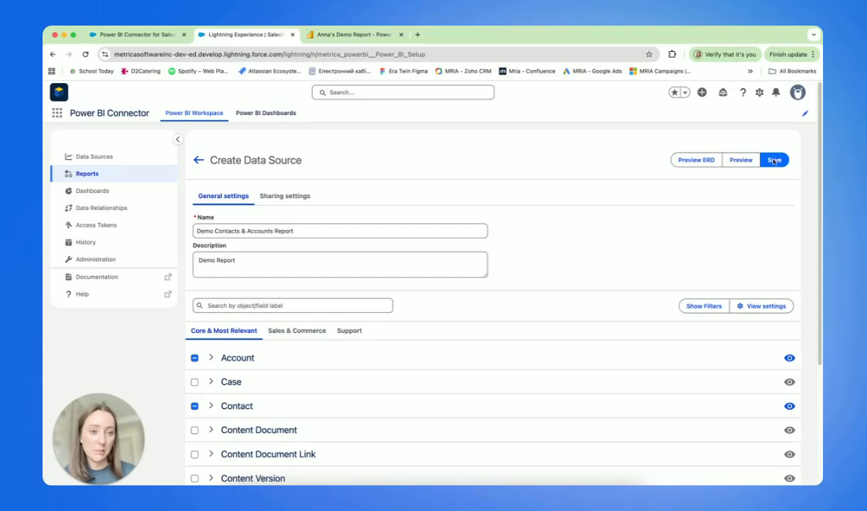
left_click(775, 160)
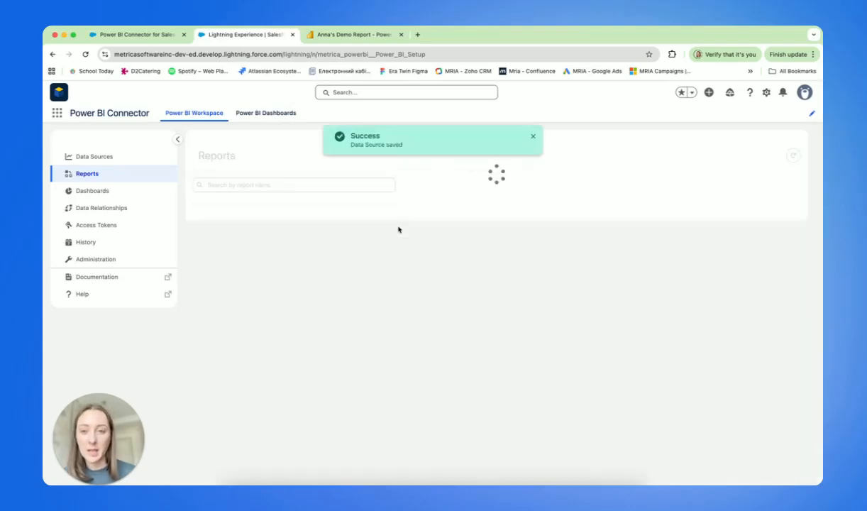
Check the Data Sources list for the saved data source, and switch to the Power BI Connector for Salesforce listing on AgentExchange
left_click(103, 159)
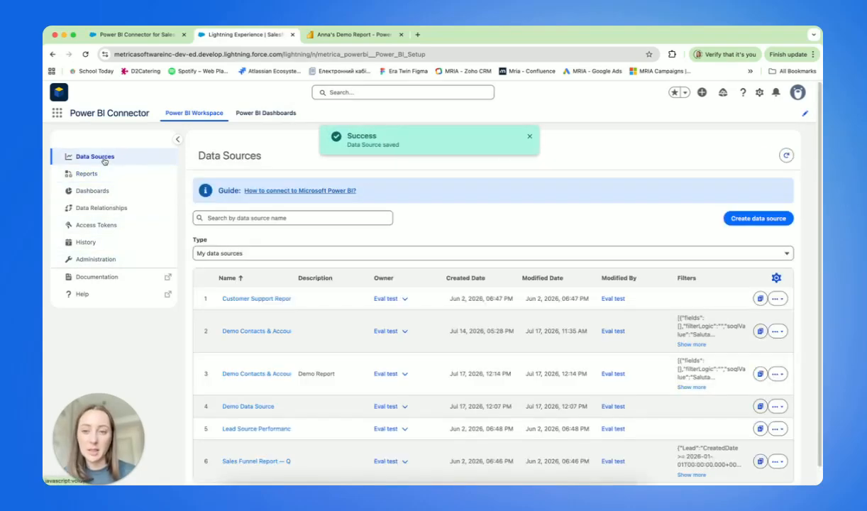
scroll(322, 323, "down", 1)
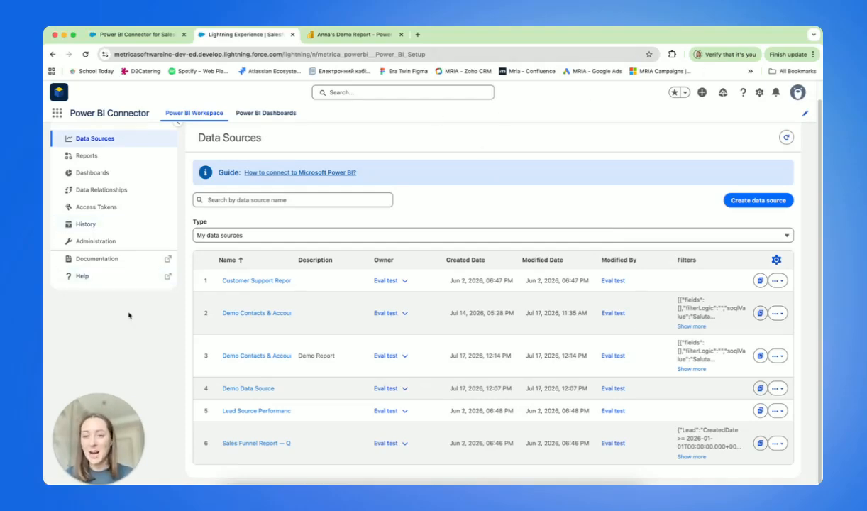
left_click(132, 34)
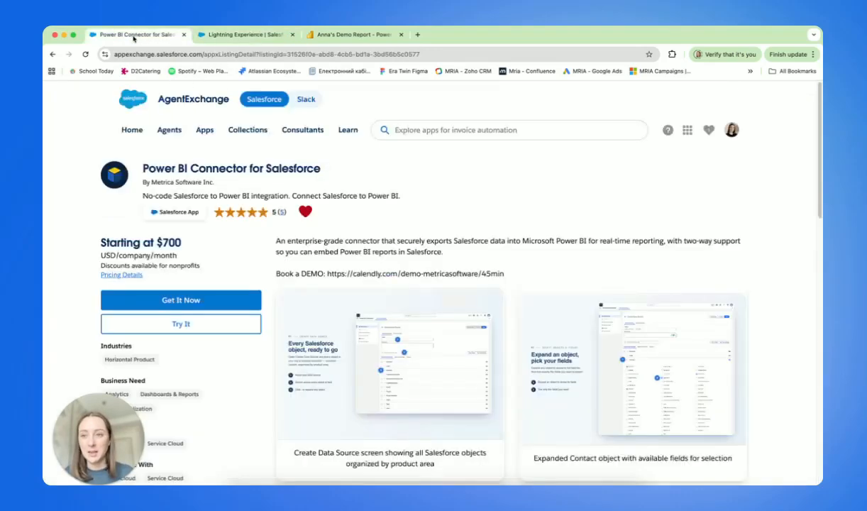